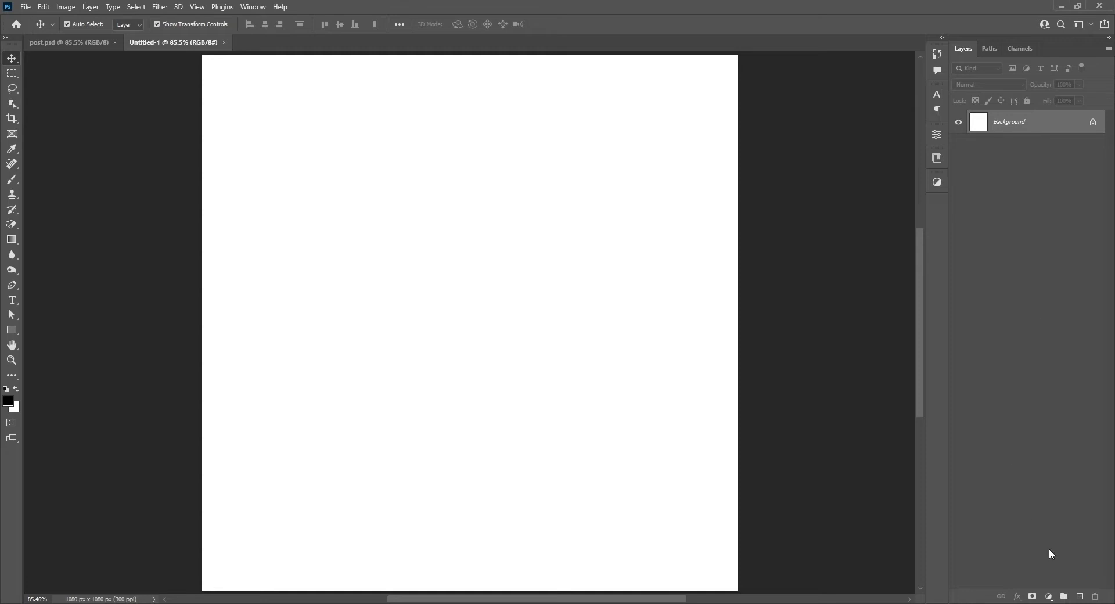
Add a solid dark red (b20000) Color Fill layer covering the canvas above the Background.
{"action": "left_click", "coordinate": [1049, 598]}
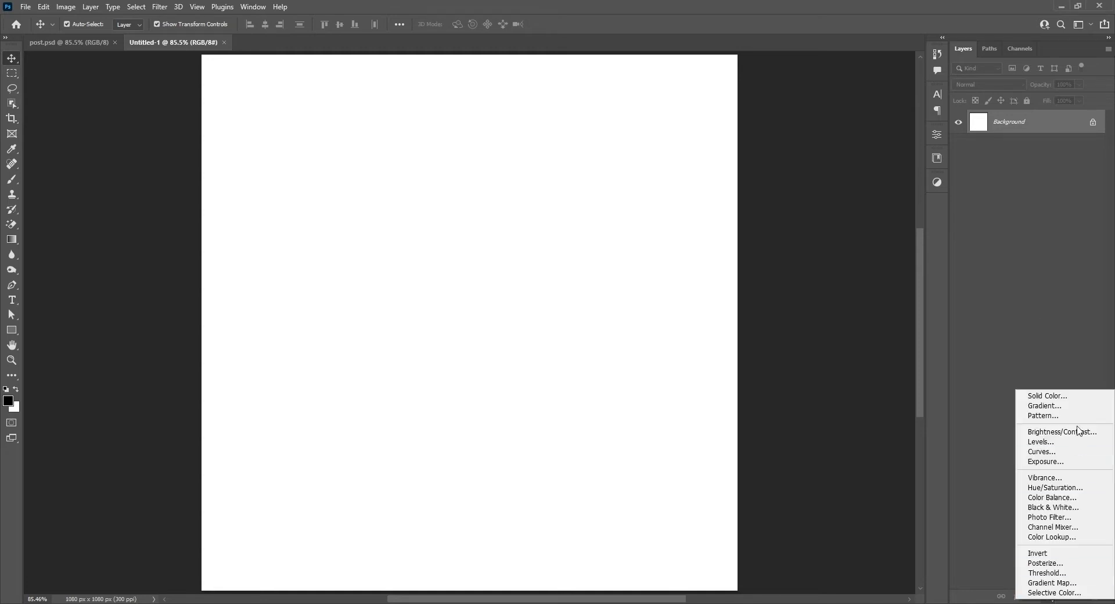
{"action": "left_click", "coordinate": [1083, 396]}
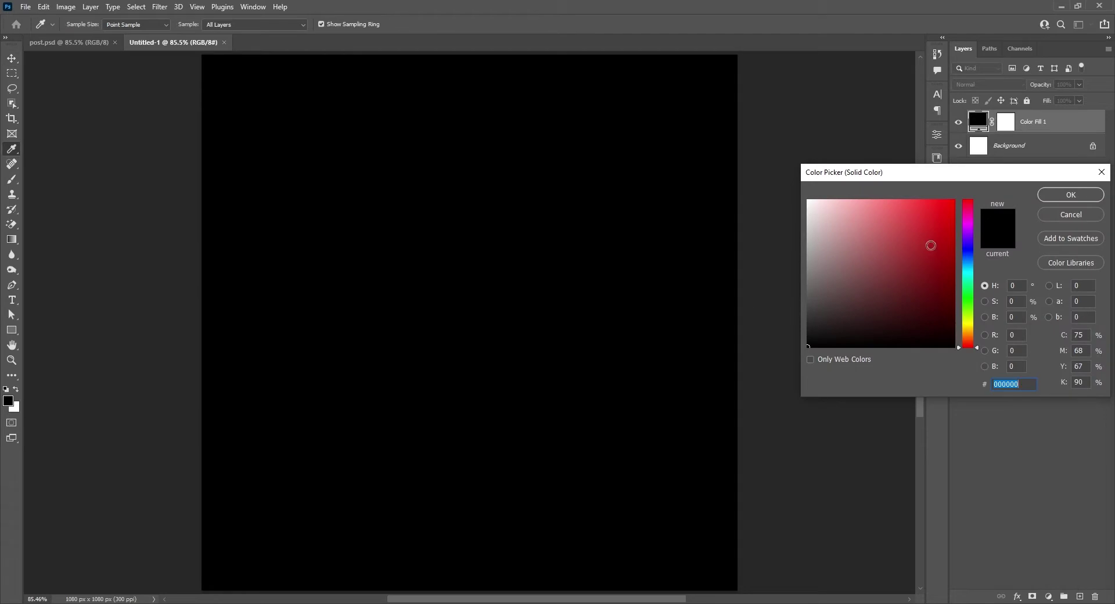
{"action": "left_click_drag", "start_coordinate": [956, 212], "coordinate": [956, 240]}
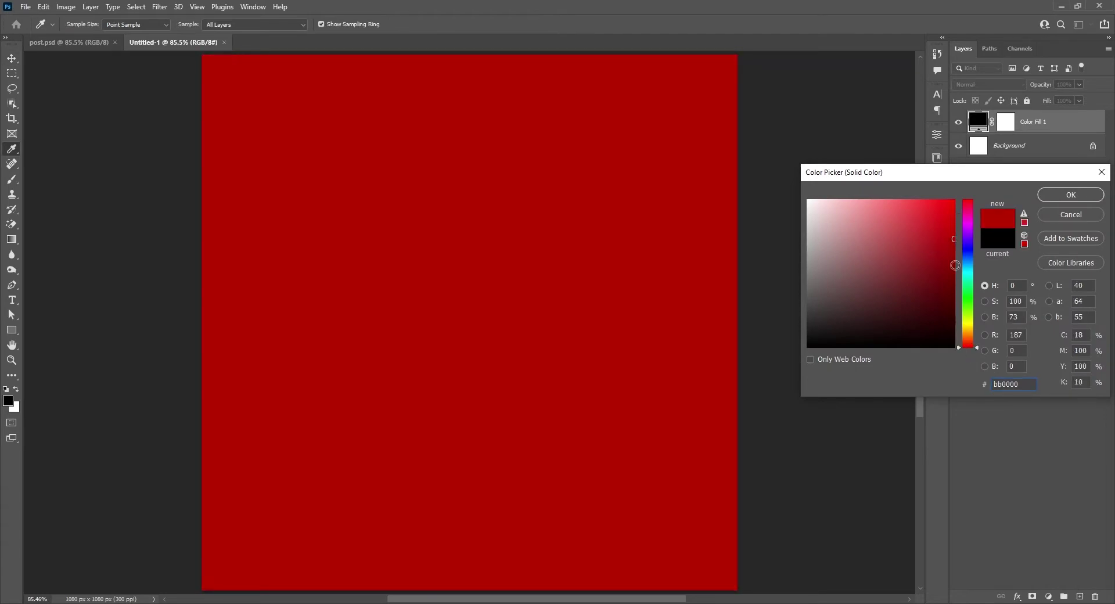
{"action": "left_click", "coordinate": [1072, 195]}
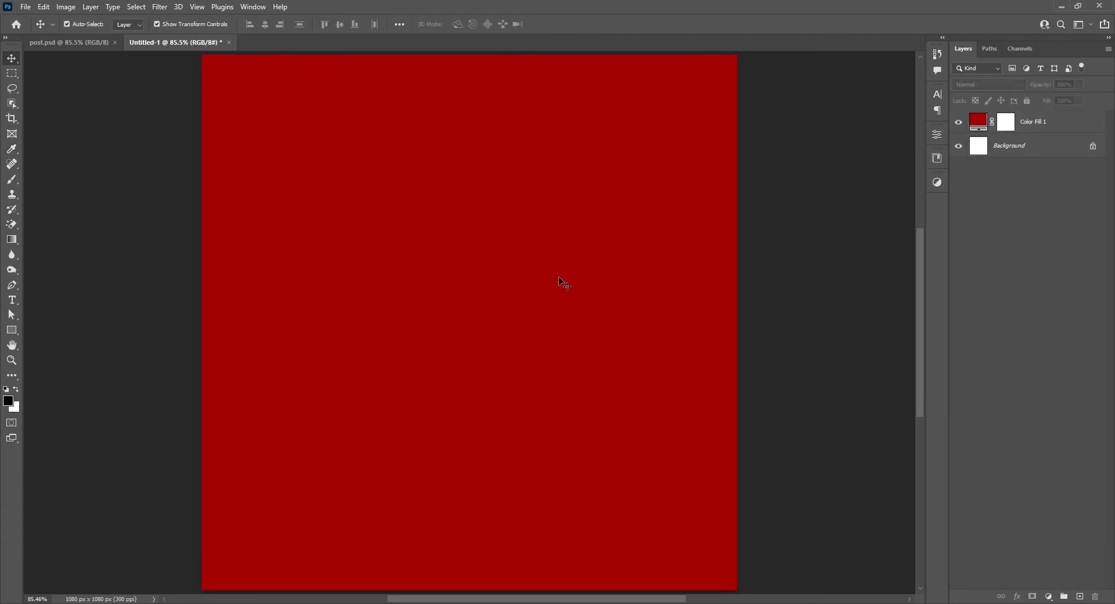
Place Logo.png from the assets folder onto the poster and shrink it to a small size.
{"action": "key", "text": "alt+Tab"}
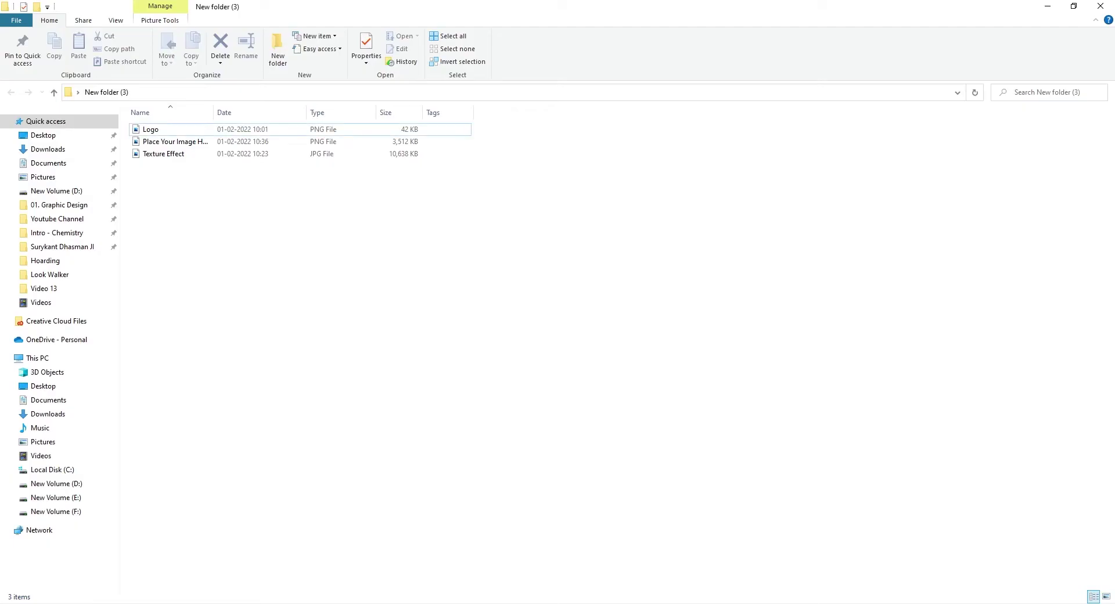
{"action": "mouse_move", "coordinate": [150, 129]}
{"action": "left_mouse_down"}
{"action": "mouse_move", "coordinate": [163, 111]}
{"action": "mouse_move", "coordinate": [710, 223]}
{"action": "left_mouse_up"}
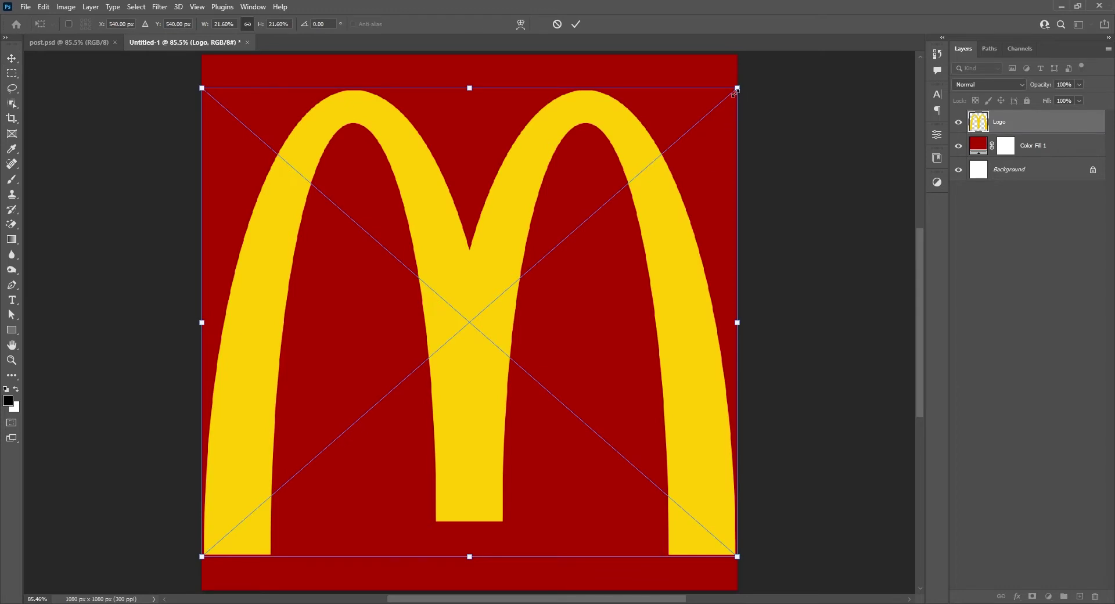
{"action": "left_click_drag", "start_coordinate": [736, 89], "coordinate": [493, 302]}
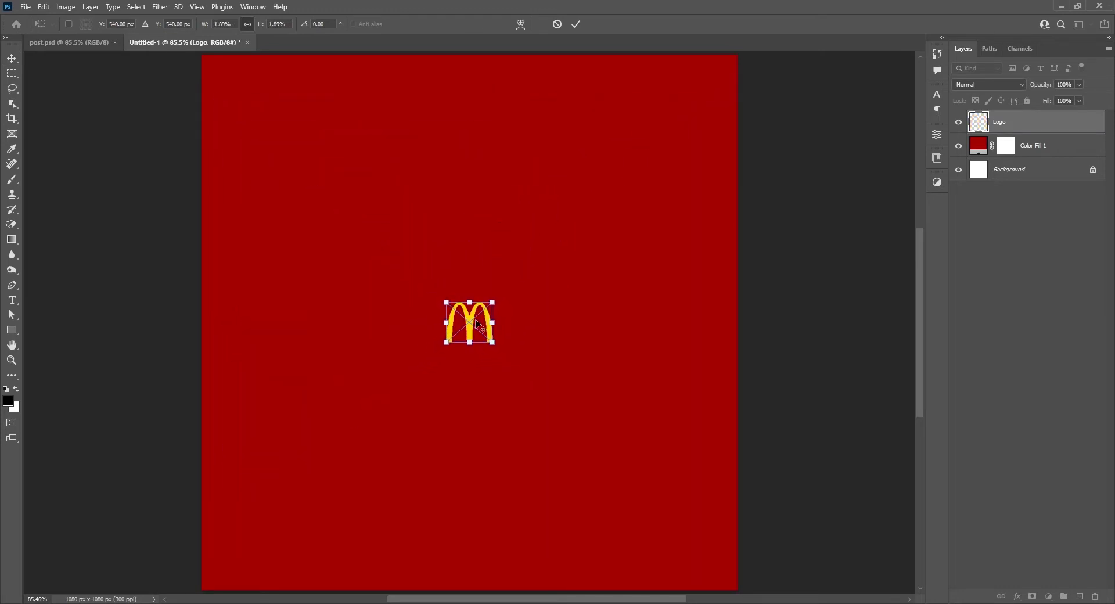
{"action": "key", "text": "Return"}
Move the yellow arches logo into the canvas's top-right corner.
{"action": "mouse_move", "coordinate": [469, 335]}
{"action": "left_mouse_down"}
{"action": "mouse_move", "coordinate": [694, 101]}
{"action": "mouse_move", "coordinate": [717, 110]}
{"action": "left_mouse_up"}
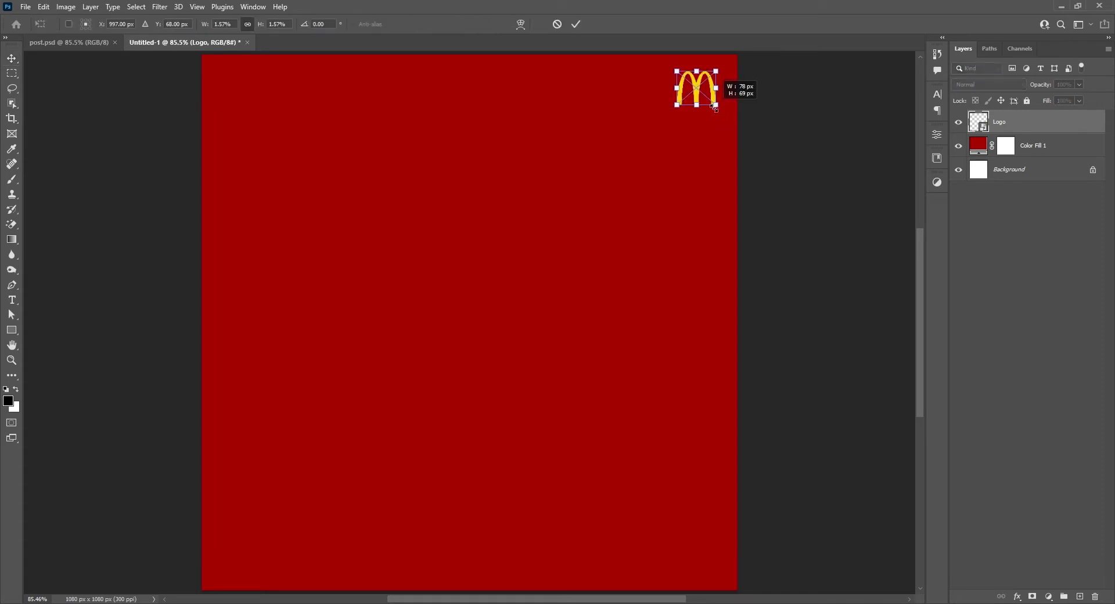
{"action": "key", "text": "Return"}
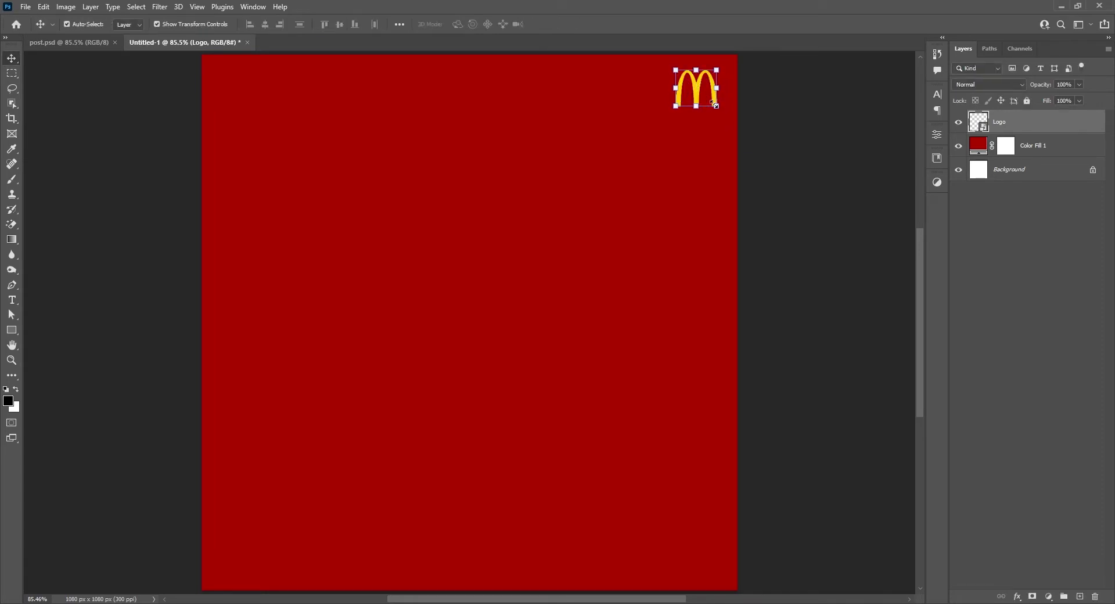
{"action": "left_click", "coordinate": [854, 192]}
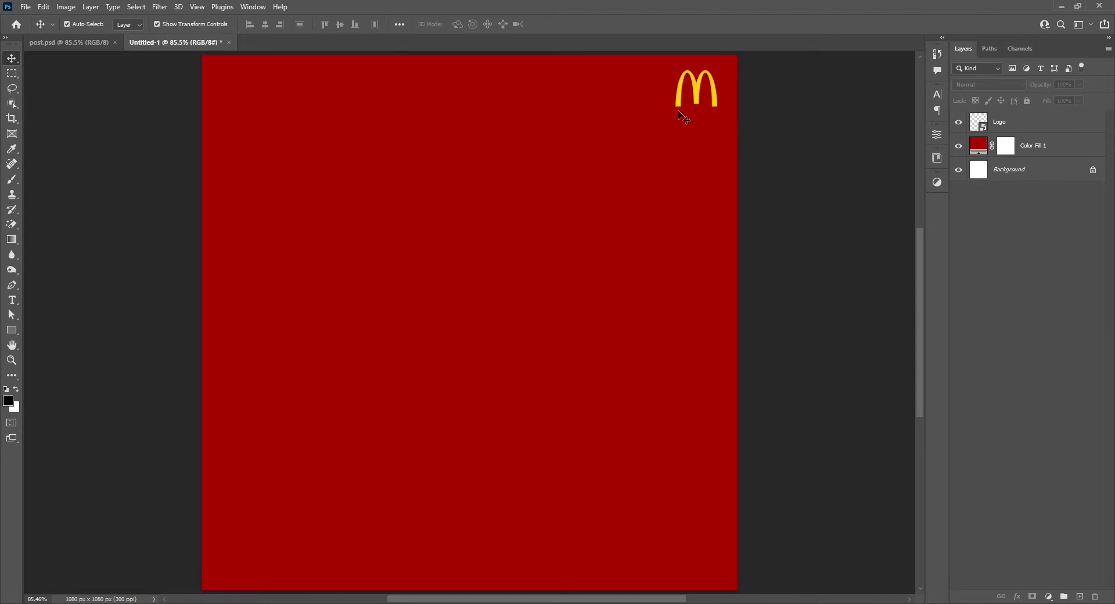
{"action": "left_click", "coordinate": [695, 95]}
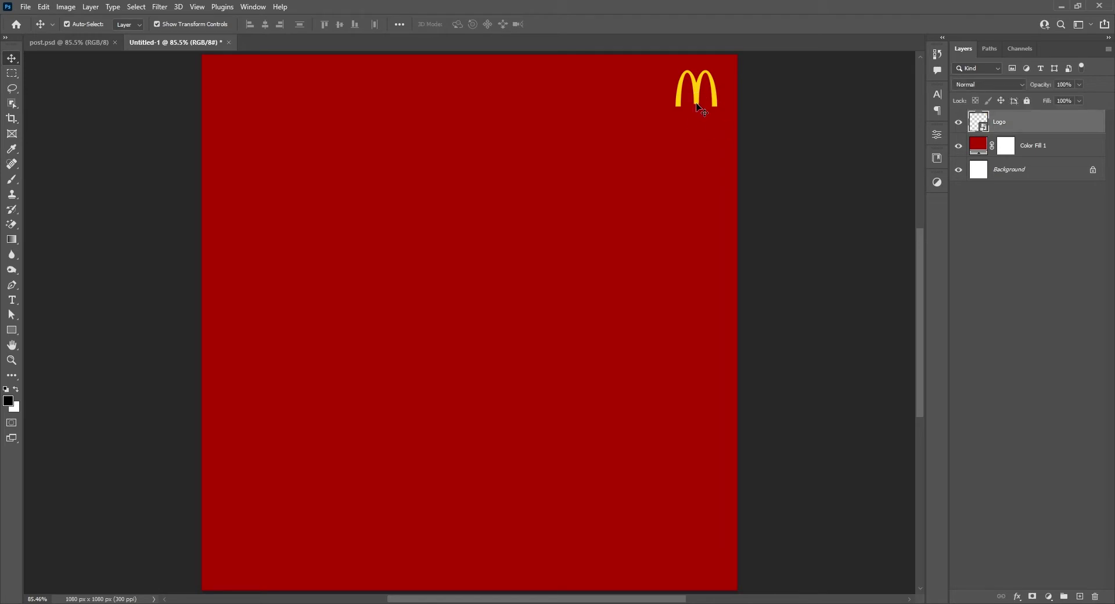
{"action": "left_click", "coordinate": [780, 231]}
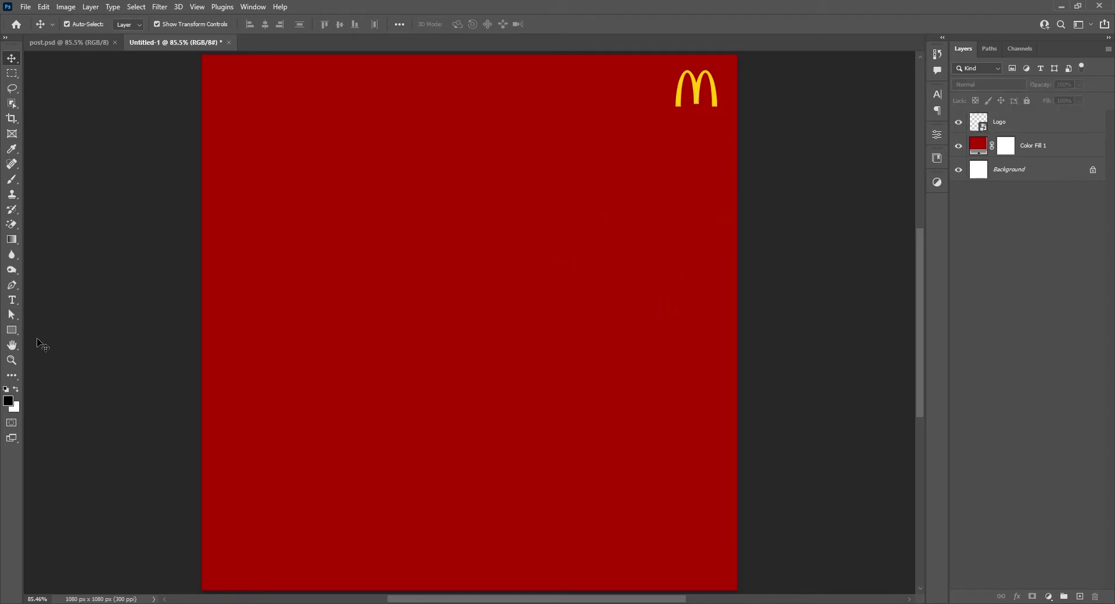
Set the Rectangle tool's fill to the logo's yellow, sampled with the eyedropper.
{"action": "left_click_drag", "start_coordinate": [11, 333], "coordinate": [45, 337]}
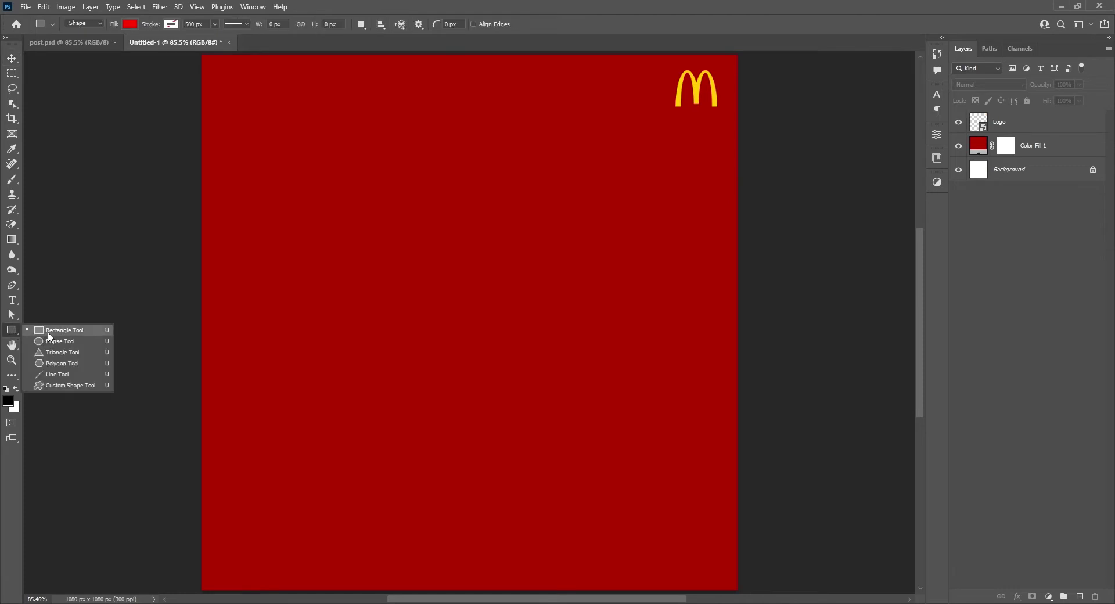
{"action": "left_click", "coordinate": [49, 336]}
{"action": "left_click", "coordinate": [130, 24]}
{"action": "left_click", "coordinate": [202, 46]}
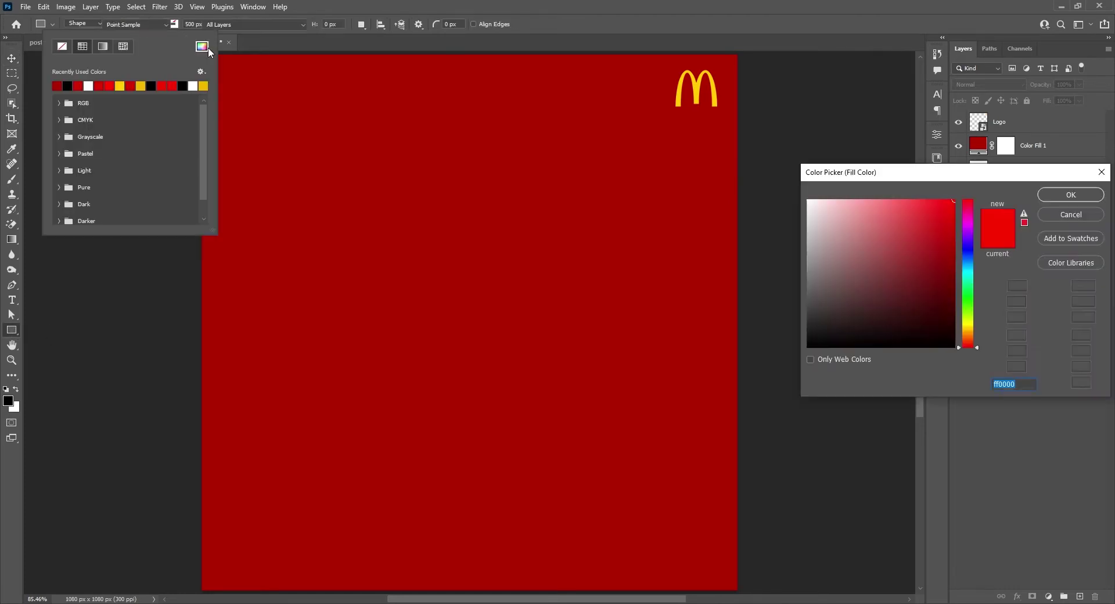
{"action": "left_click", "coordinate": [698, 87]}
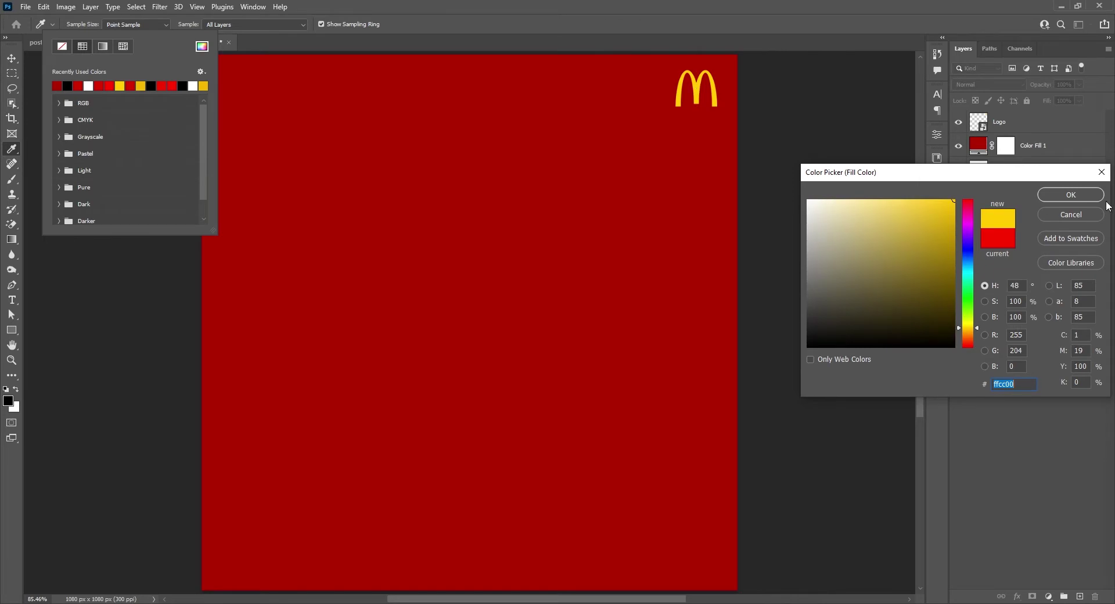
{"action": "left_click", "coordinate": [1083, 195]}
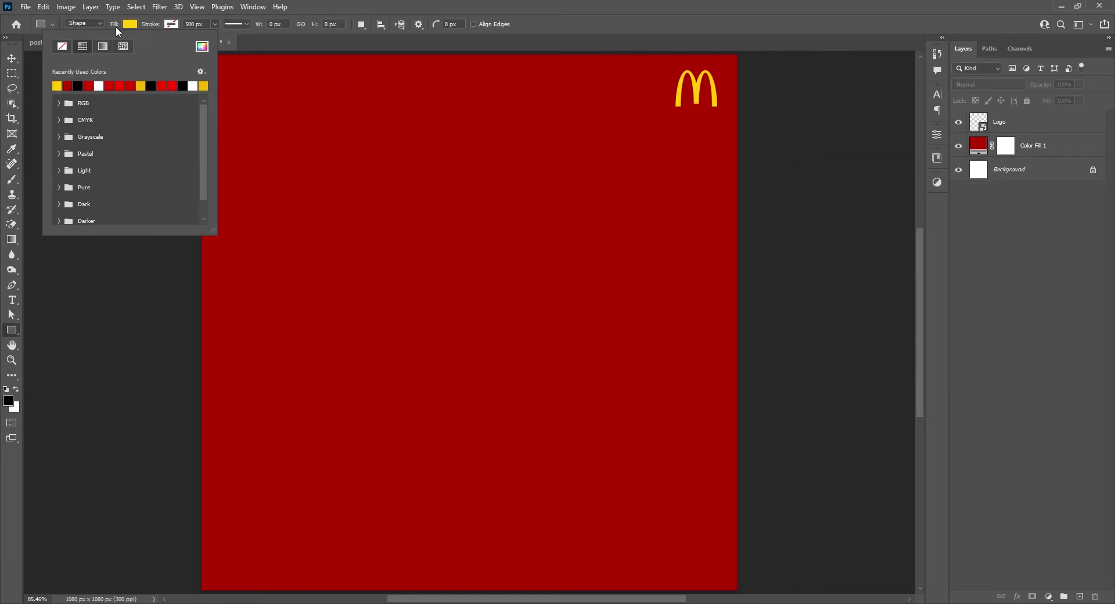
{"action": "left_click", "coordinate": [46, 326]}
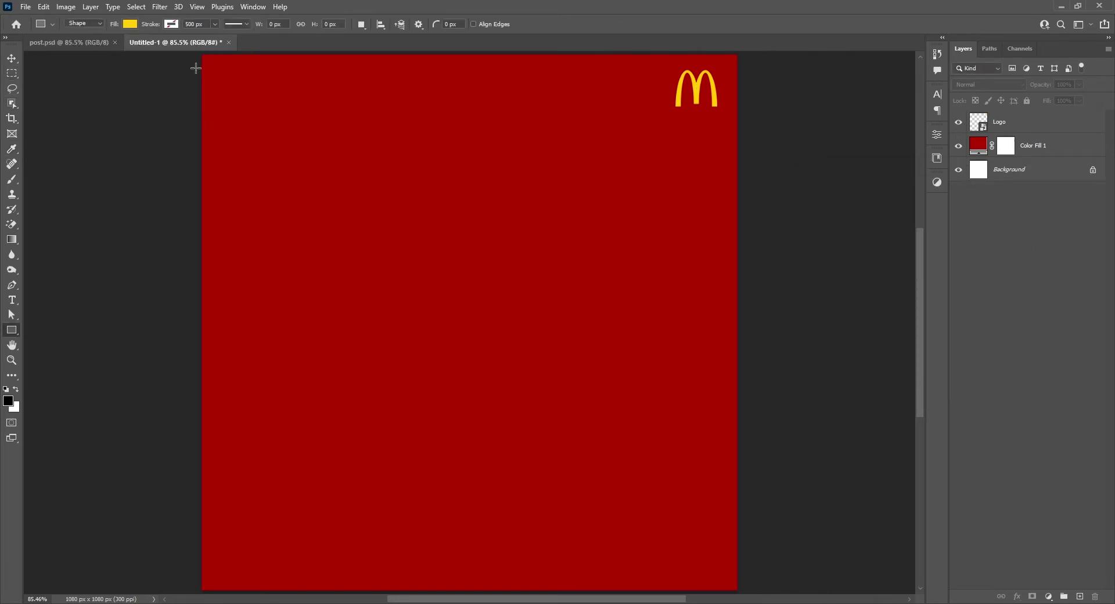
Draw a tall 97 x 555 px yellow bar in the canvas's top-left corner.
{"action": "mouse_move", "coordinate": [200, 52]}
{"action": "left_mouse_down"}
{"action": "mouse_move", "coordinate": [261, 226]}
{"action": "mouse_move", "coordinate": [247, 329]}
{"action": "left_mouse_up"}
{"action": "left_click", "coordinate": [12, 58]}
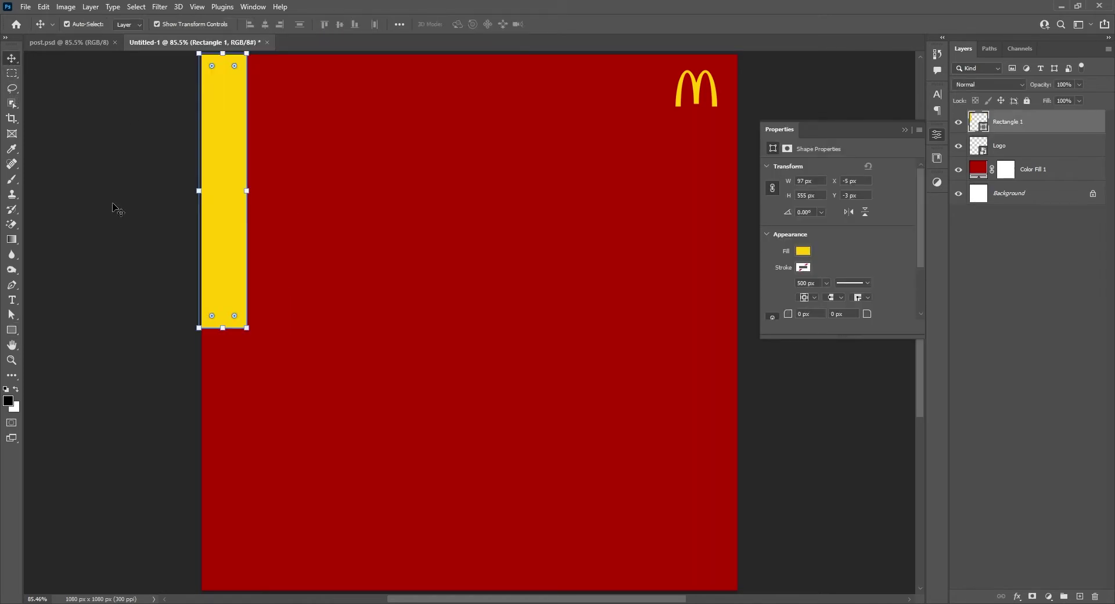
{"action": "mouse_move", "coordinate": [224, 221]}
{"action": "left_mouse_down"}
{"action": "mouse_move", "coordinate": [285, 229]}
{"action": "mouse_move", "coordinate": [327, 251]}
{"action": "left_mouse_up"}
Alt-drag copies of the bar to make six evenly spaced yellow bars.
{"action": "left_click", "coordinate": [228, 302]}
{"action": "left_click", "coordinate": [152, 288]}
{"action": "left_click", "coordinate": [281, 227]}
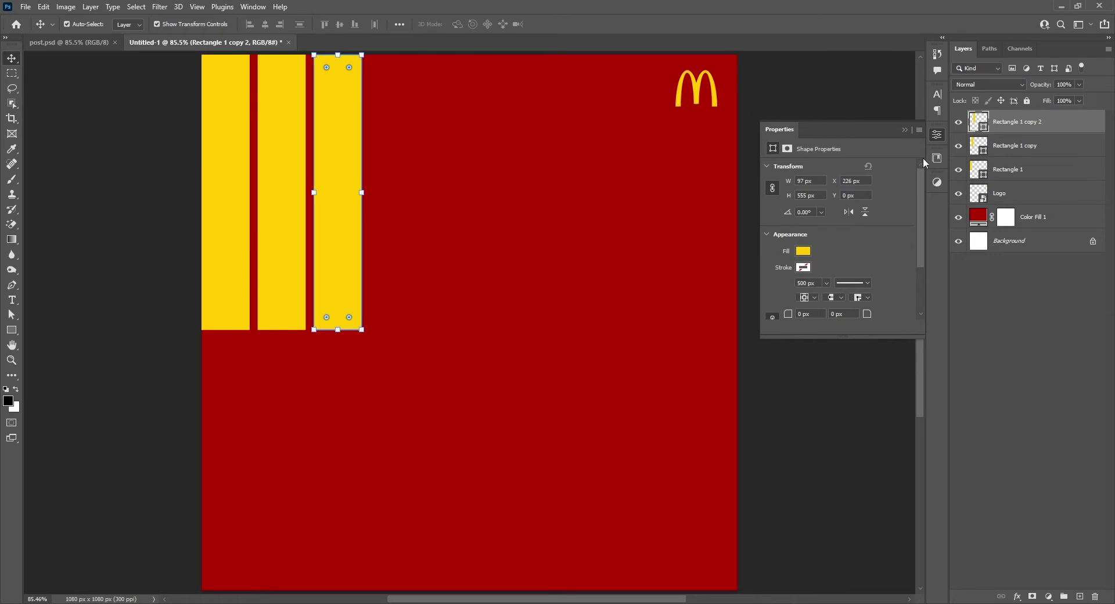
{"action": "left_click", "coordinate": [290, 274], "text": "shift"}
{"action": "left_click", "coordinate": [225, 306], "text": "shift"}
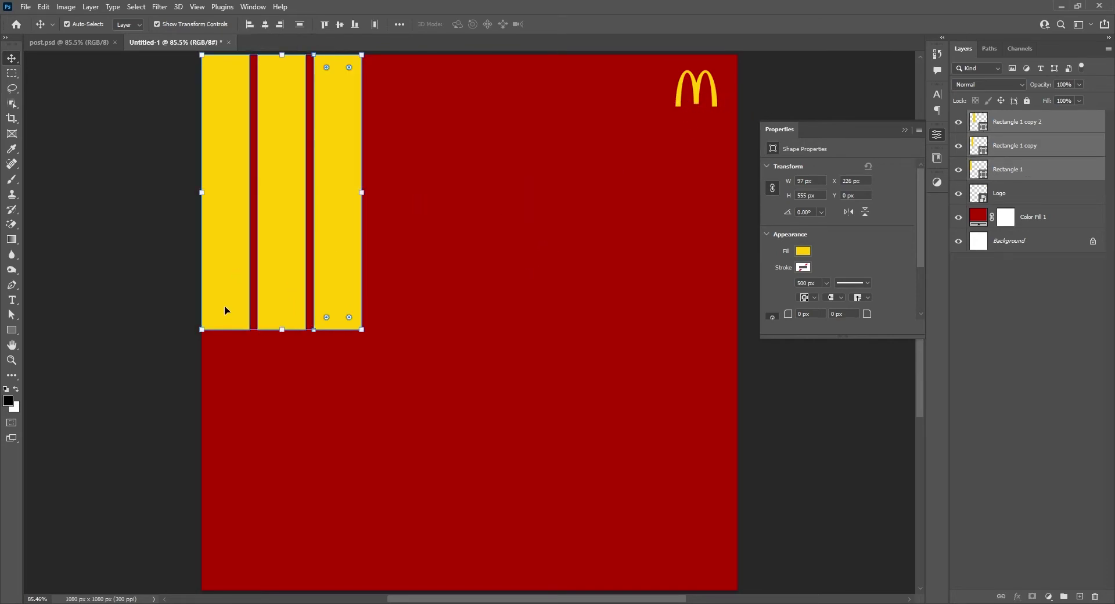
{"action": "left_click_drag", "start_coordinate": [221, 275], "coordinate": [386, 278]}
Convert the six bar layers into one smart object and duplicate it 501 px below.
{"action": "left_click", "coordinate": [778, 250]}
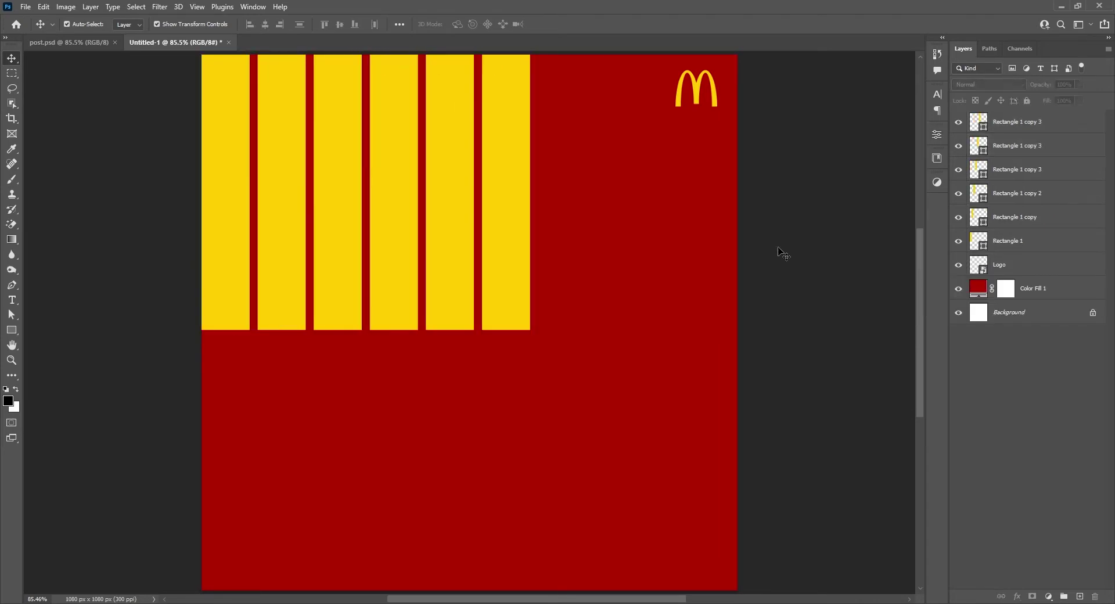
{"action": "left_click", "coordinate": [1033, 244]}
{"action": "left_click", "coordinate": [1036, 125], "text": "shift"}
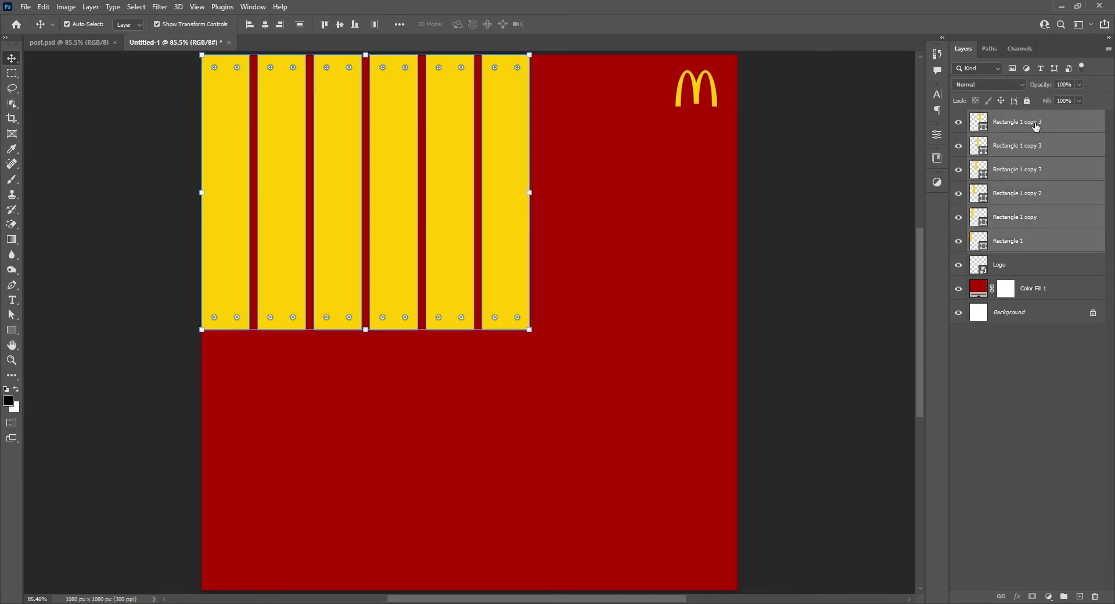
{"action": "right_click", "coordinate": [1035, 125]}
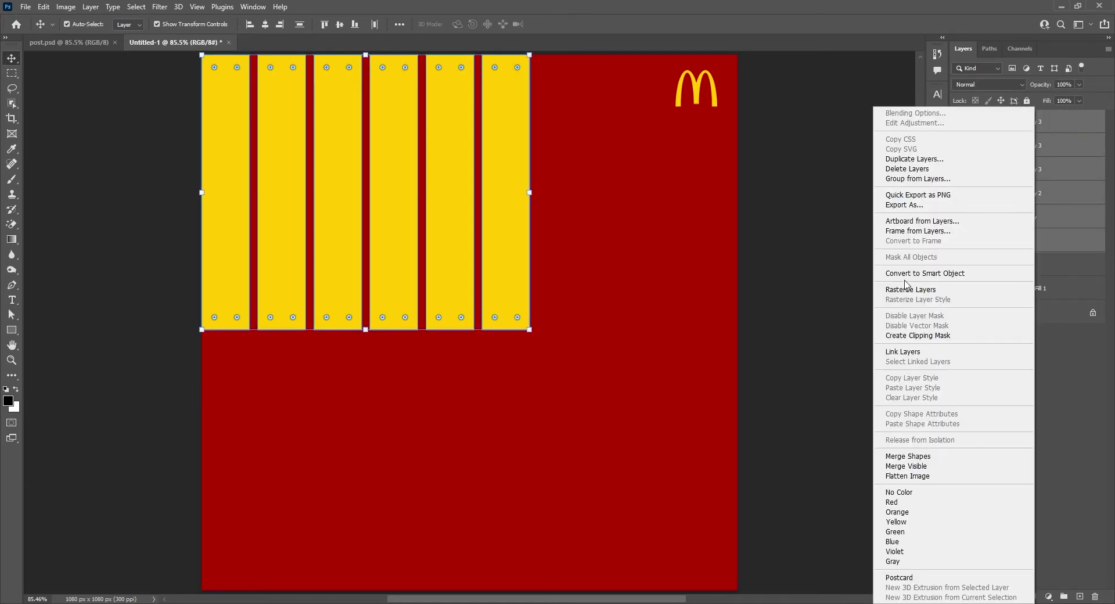
{"action": "left_click", "coordinate": [1003, 280]}
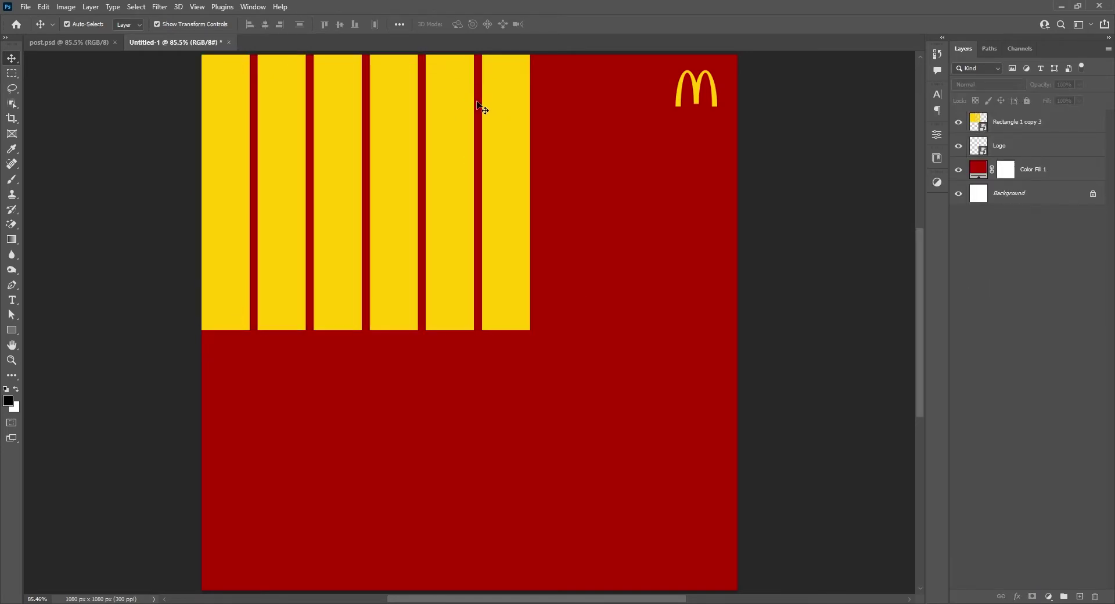
{"action": "left_click", "coordinate": [502, 87]}
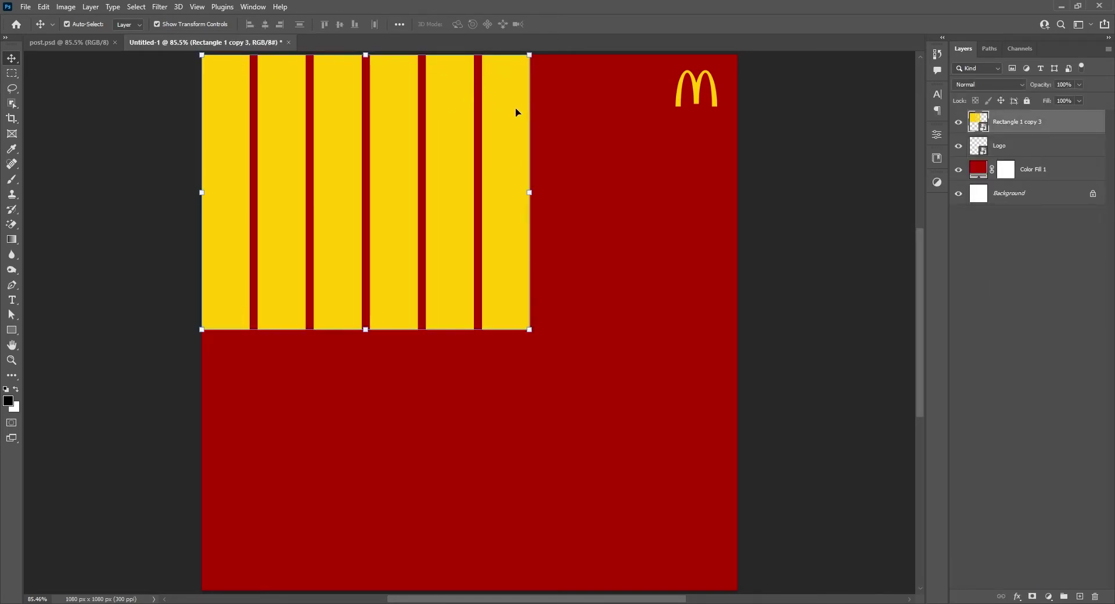
{"action": "left_click_drag", "start_coordinate": [517, 71], "coordinate": [517, 349]}
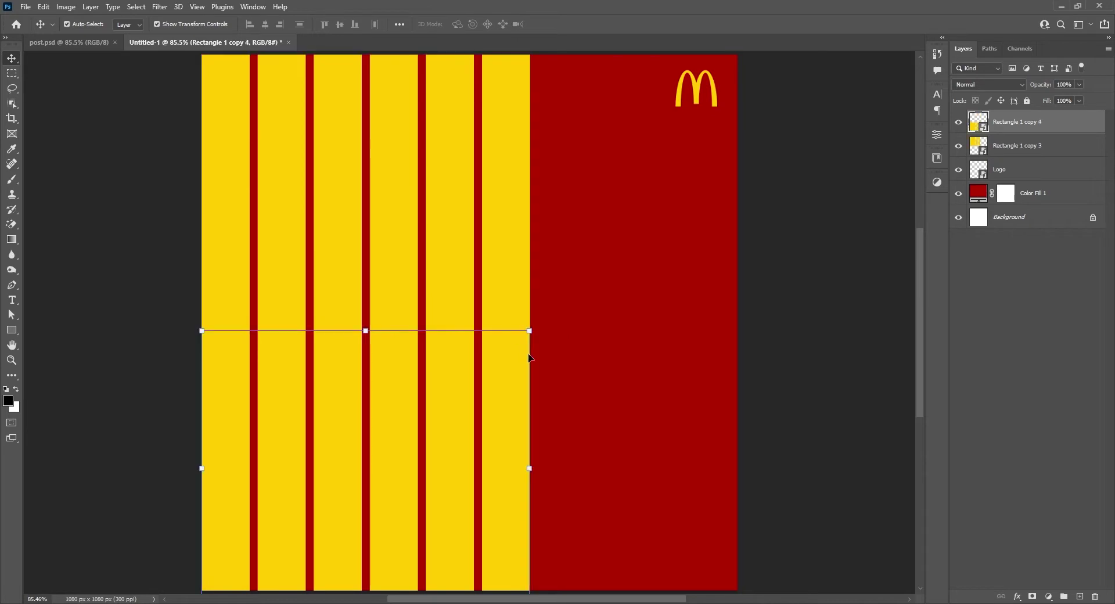
Perspective-warp the lower bars so the stripes fan outward toward the canvas bottom like a floor.
{"action": "left_click", "coordinate": [790, 334]}
{"action": "scroll", "coordinate": [430, 330], "scroll_direction": "up", "scroll_amount": 5}
{"action": "left_click", "coordinate": [505, 386]}
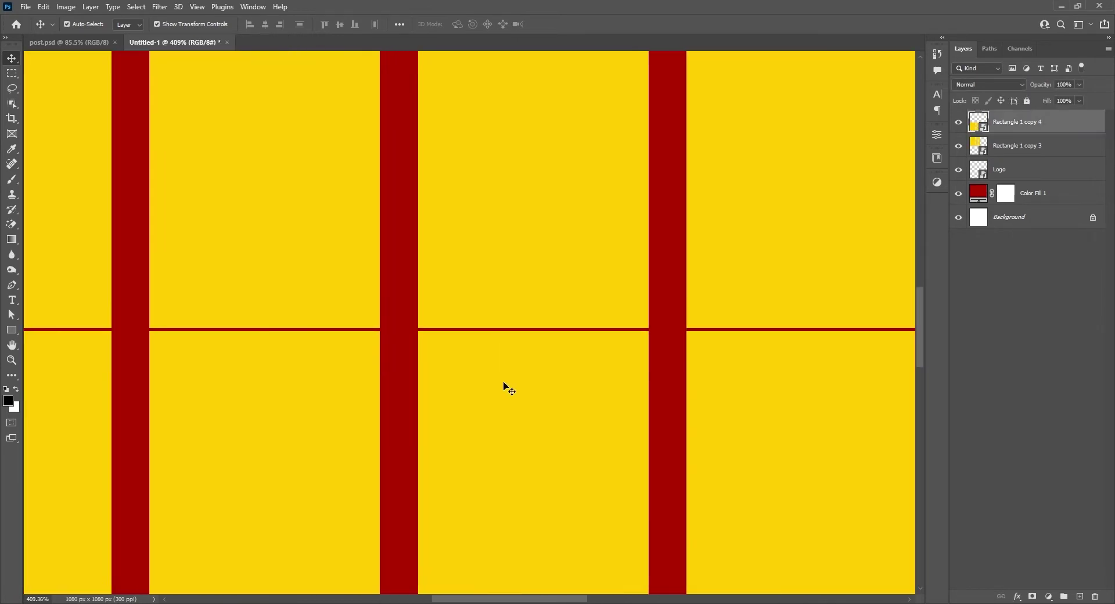
{"action": "scroll", "coordinate": [535, 404], "scroll_direction": "down", "scroll_amount": 3}
{"action": "scroll", "coordinate": [424, 356], "scroll_direction": "down", "scroll_amount": 3}
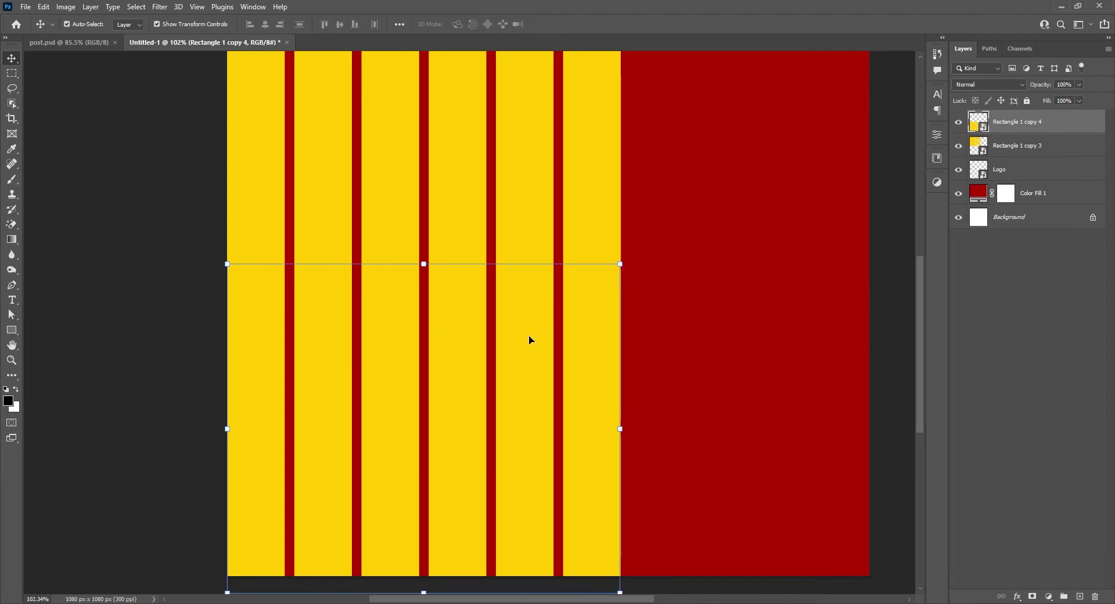
{"action": "key", "text": "ctrl+t"}
{"action": "right_click", "coordinate": [529, 284]}
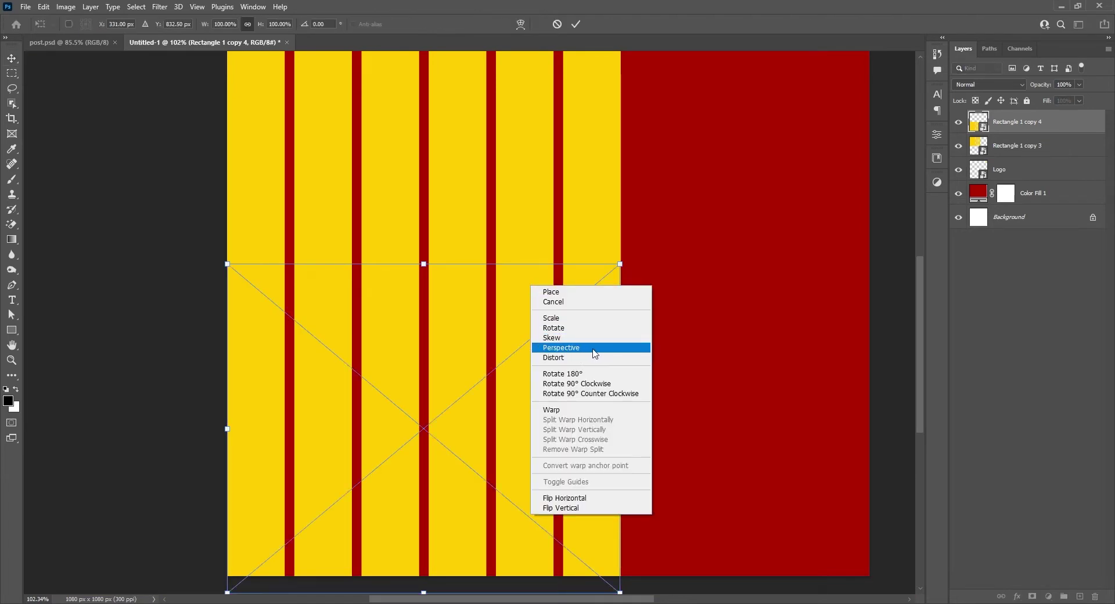
{"action": "left_click", "coordinate": [593, 352]}
{"action": "scroll", "coordinate": [455, 271], "scroll_direction": "down", "scroll_amount": 2}
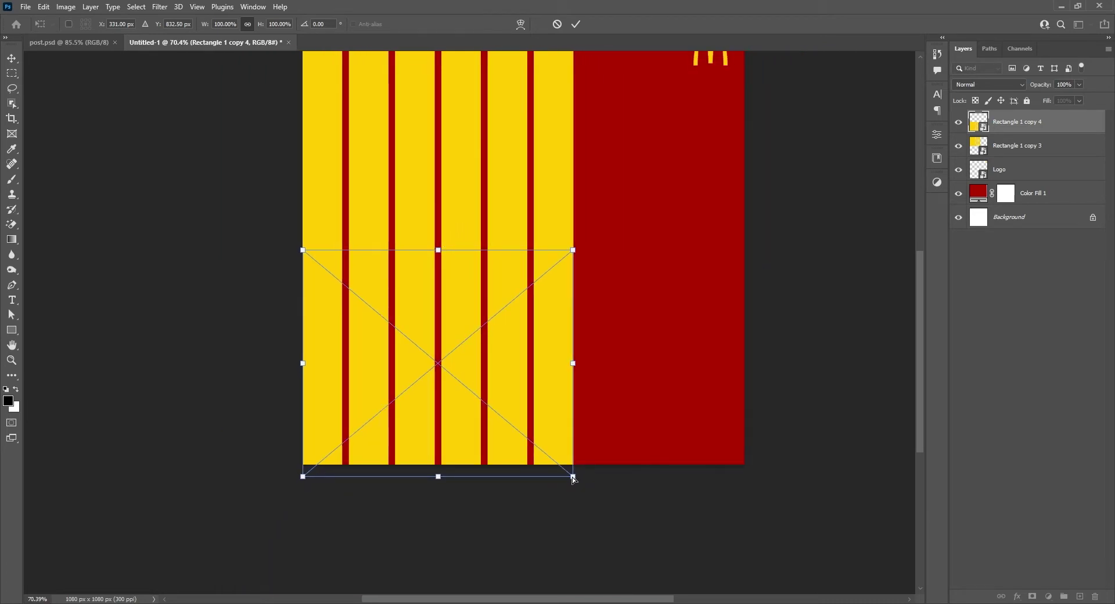
{"action": "left_click_drag", "start_coordinate": [573, 477], "coordinate": [826, 495]}
{"action": "key", "text": "Return"}
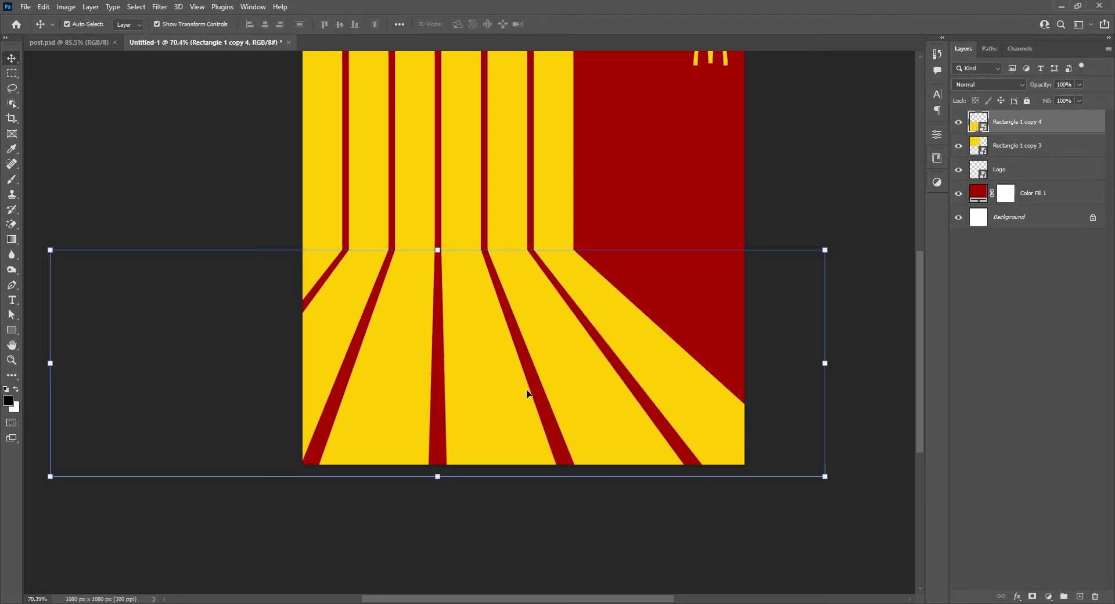
{"action": "left_click", "coordinate": [814, 194]}
{"action": "key", "text": "ctrl+0"}
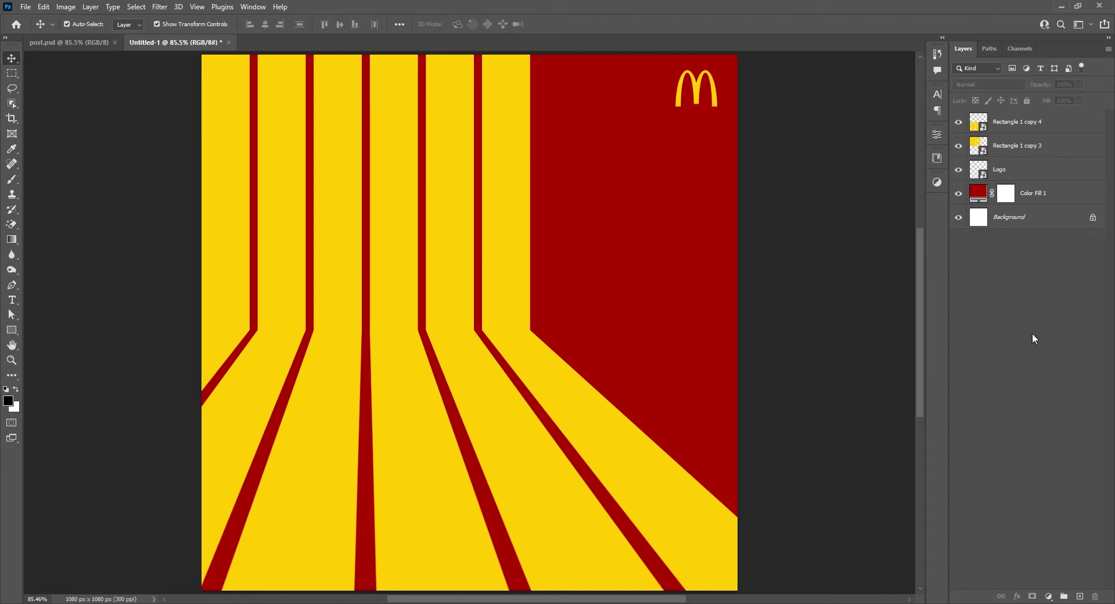
Above the upright stripes, add a Foreground to Transparent gradient fill layer at 90°.
{"action": "left_click", "coordinate": [458, 160]}
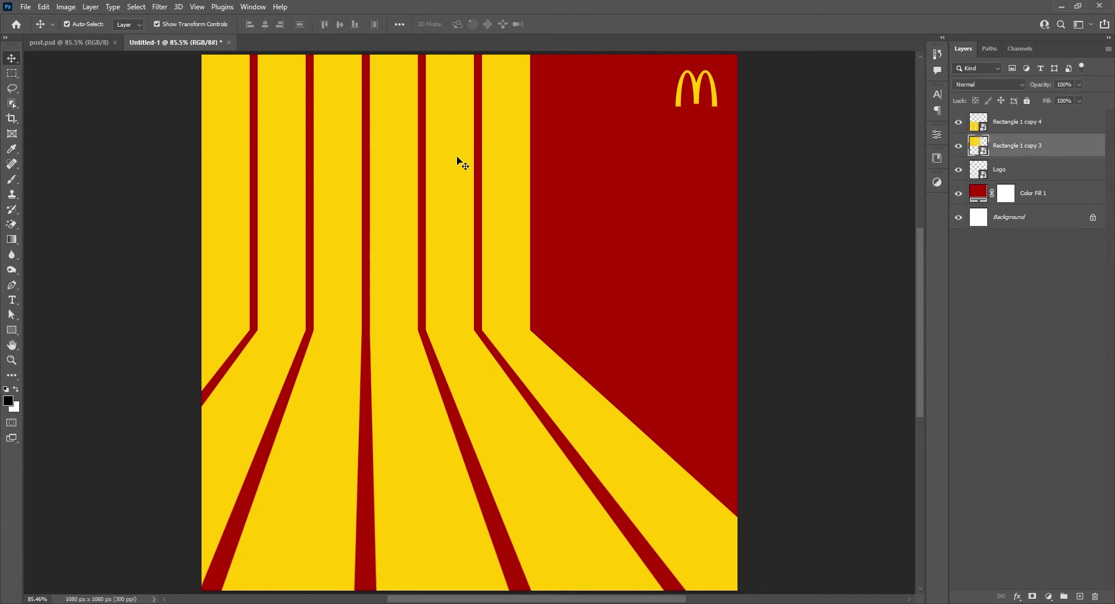
{"action": "left_click", "coordinate": [542, 476]}
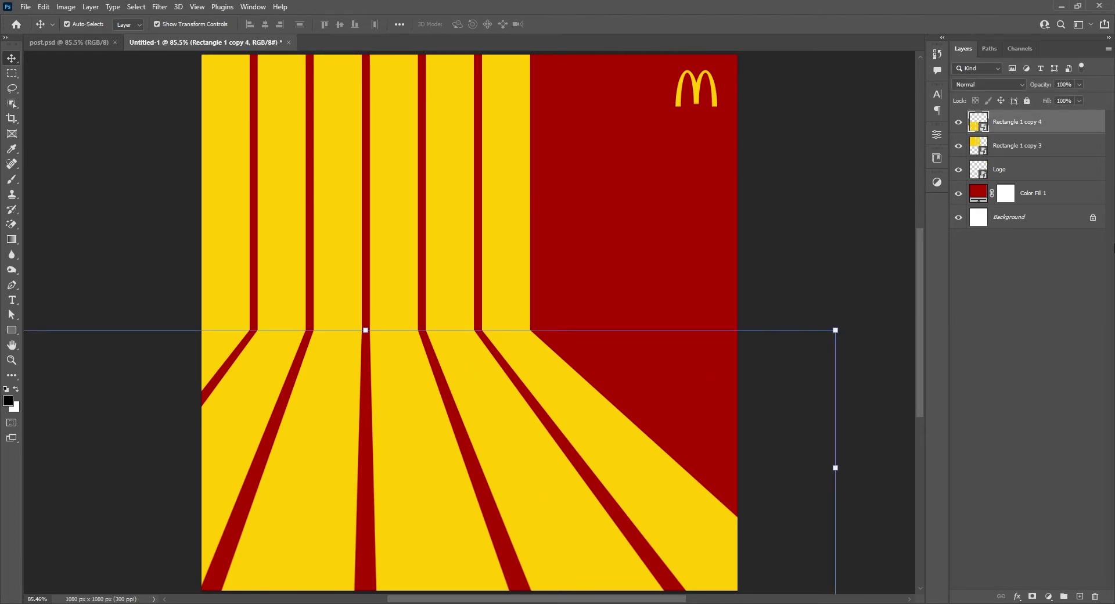
{"action": "left_click", "coordinate": [1003, 148]}
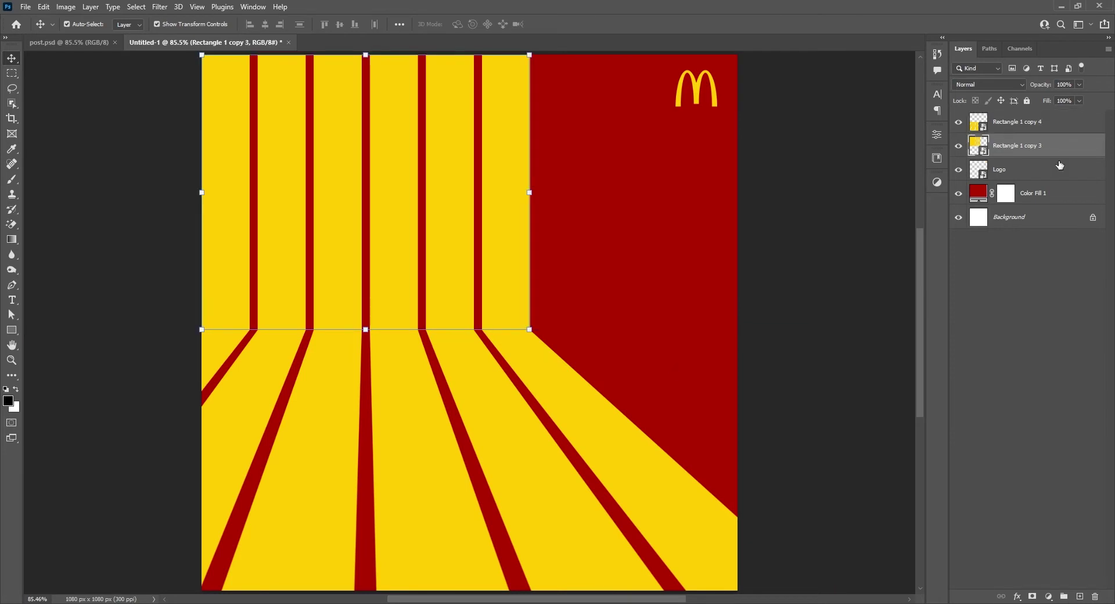
{"action": "left_click", "coordinate": [1052, 600]}
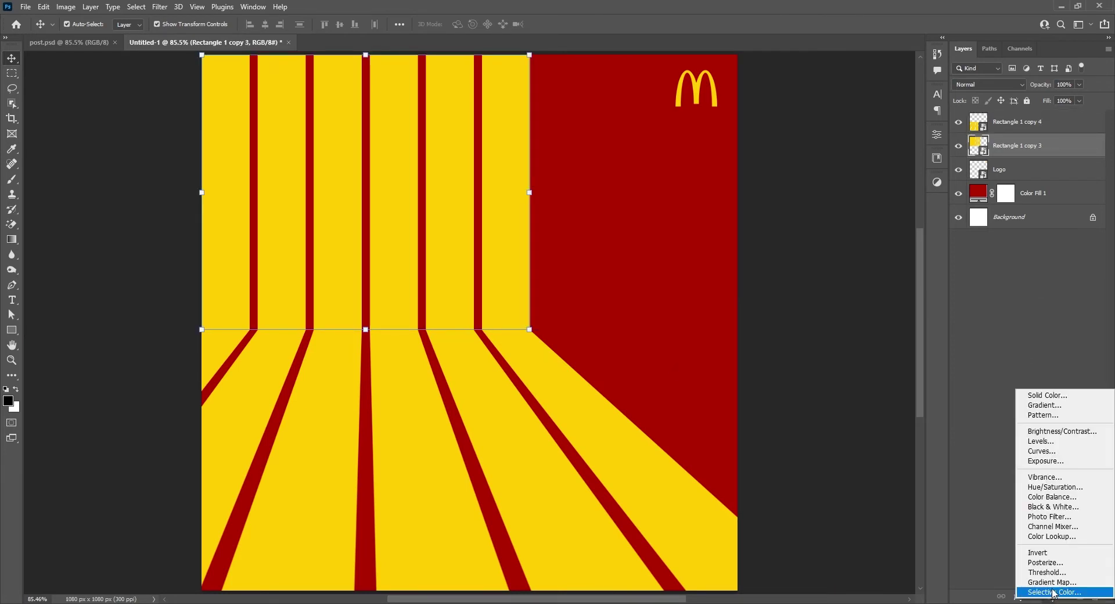
{"action": "left_click", "coordinate": [1060, 406]}
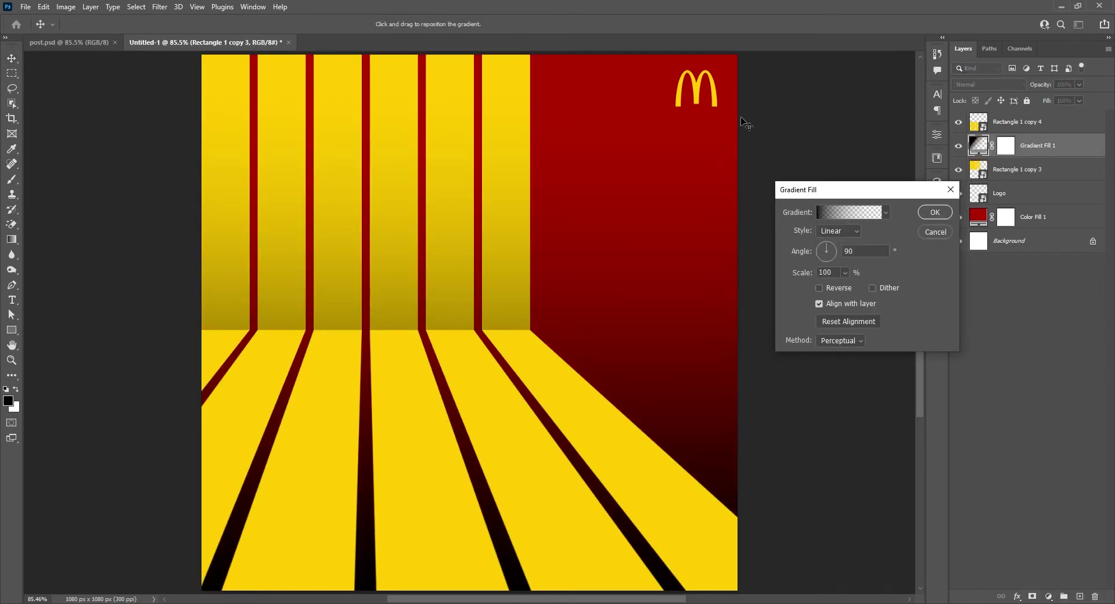
{"action": "left_click", "coordinate": [834, 214]}
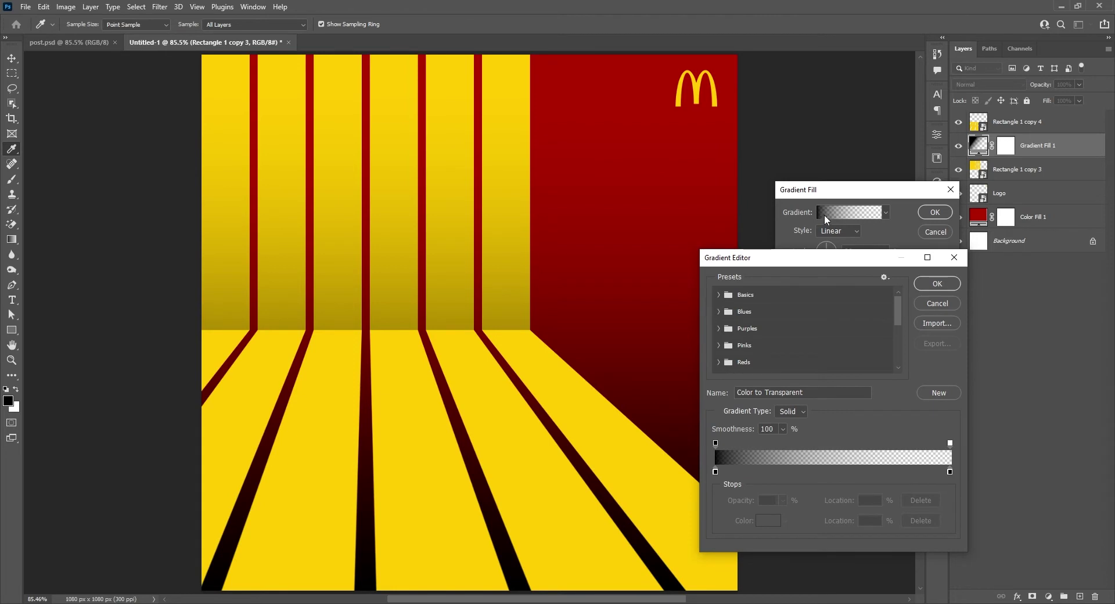
{"action": "left_click", "coordinate": [715, 296]}
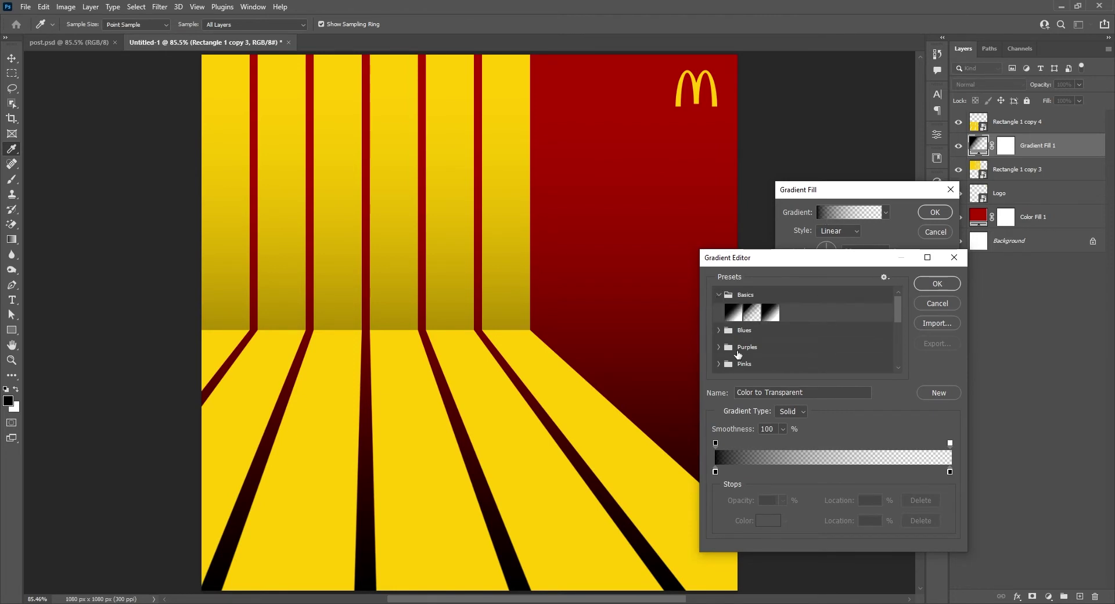
{"action": "left_click", "coordinate": [755, 312]}
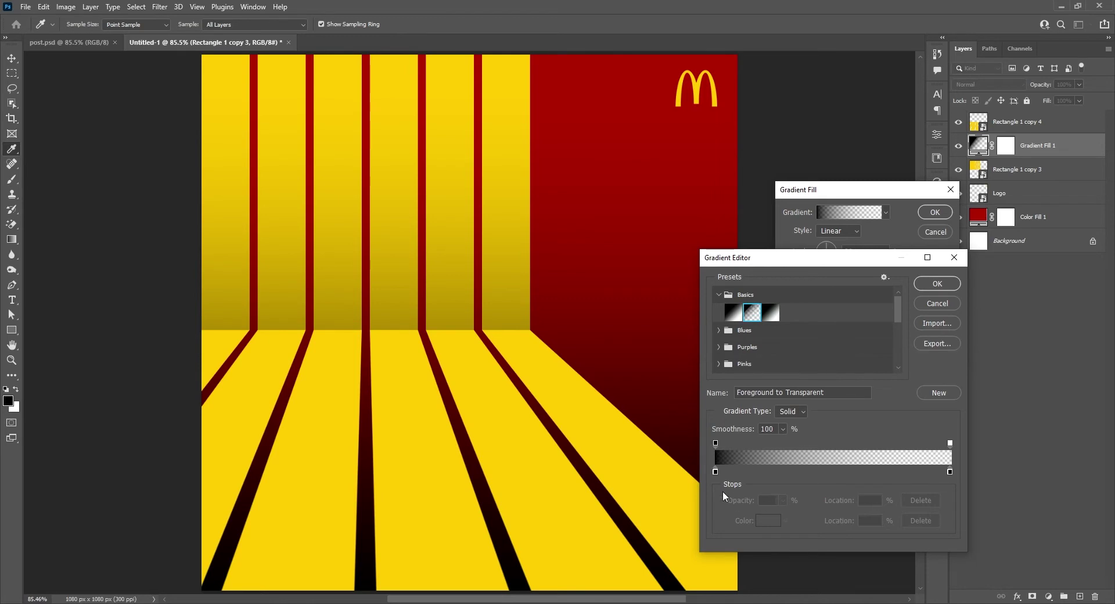
{"action": "left_click", "coordinate": [715, 472]}
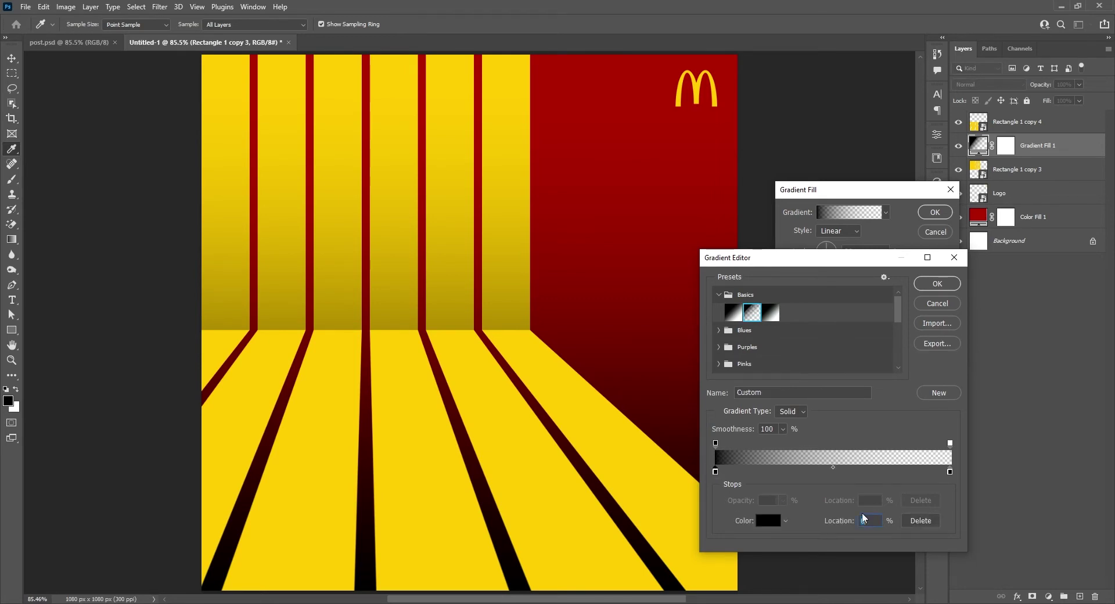
{"action": "left_click", "coordinate": [951, 473]}
{"action": "left_click", "coordinate": [950, 288]}
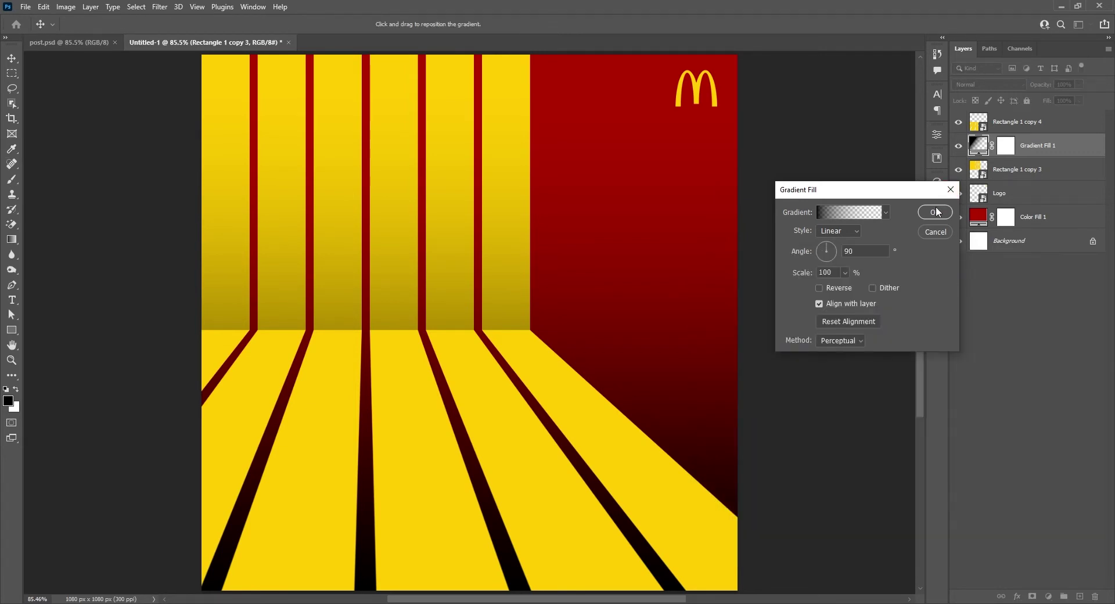
{"action": "left_click", "coordinate": [935, 212]}
Change the gradient's left stop to near-black red #180101 and compare the shading on and off.
{"action": "key", "text": "v"}
{"action": "scroll", "coordinate": [560, 237], "scroll_direction": "down", "scroll_amount": 1}
{"action": "scroll", "coordinate": [526, 263], "scroll_direction": "down", "scroll_amount": 1}
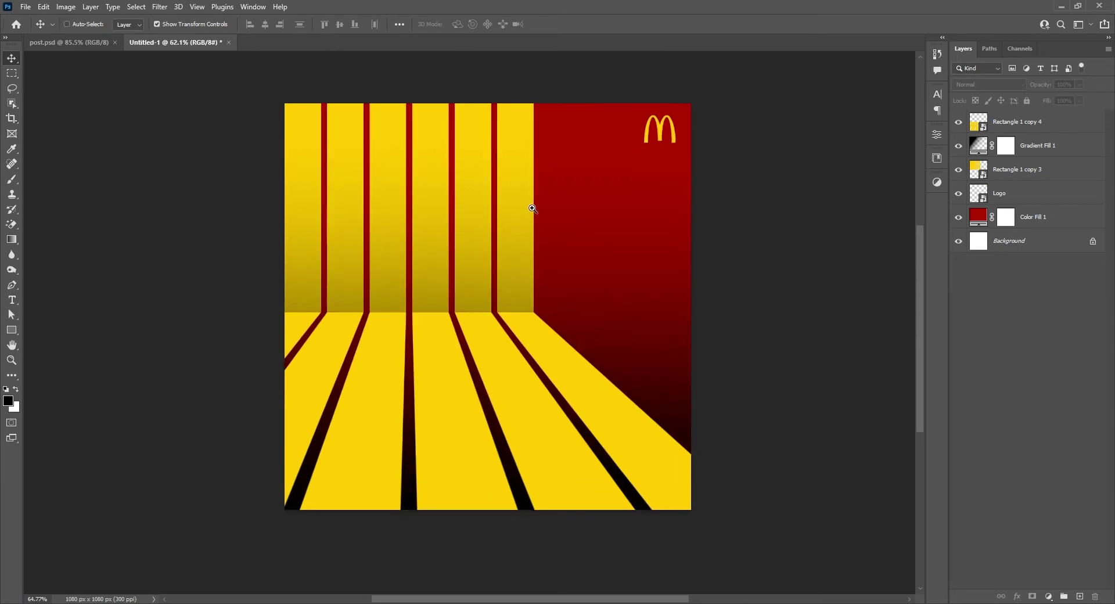
{"action": "scroll", "coordinate": [546, 257], "scroll_direction": "up", "scroll_amount": 2}
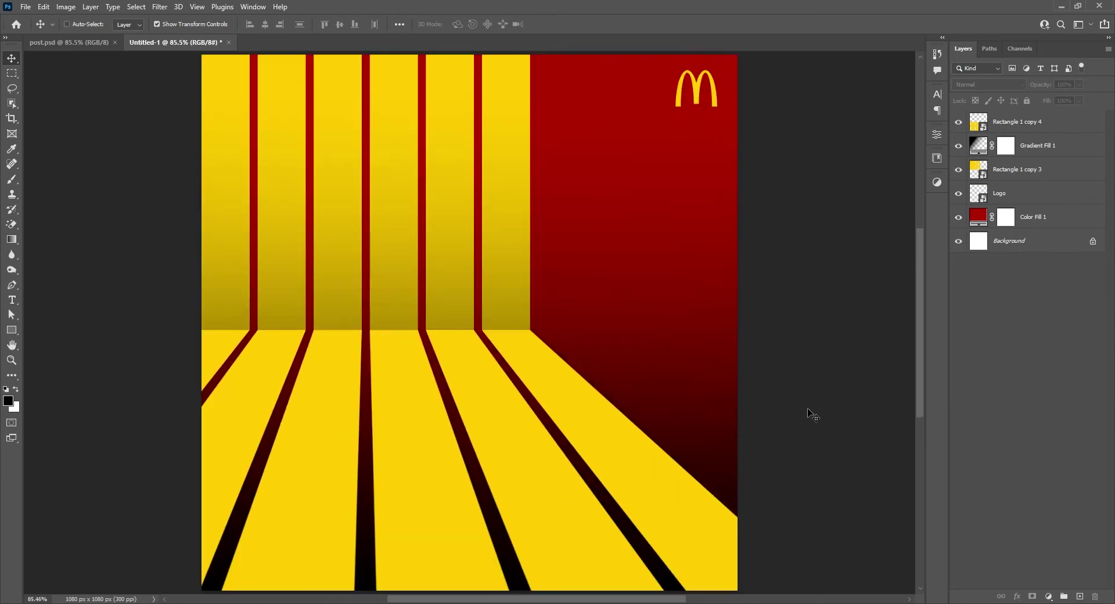
{"action": "left_click", "coordinate": [979, 147]}
{"action": "double_click", "coordinate": [978, 146]}
{"action": "left_click", "coordinate": [850, 212]}
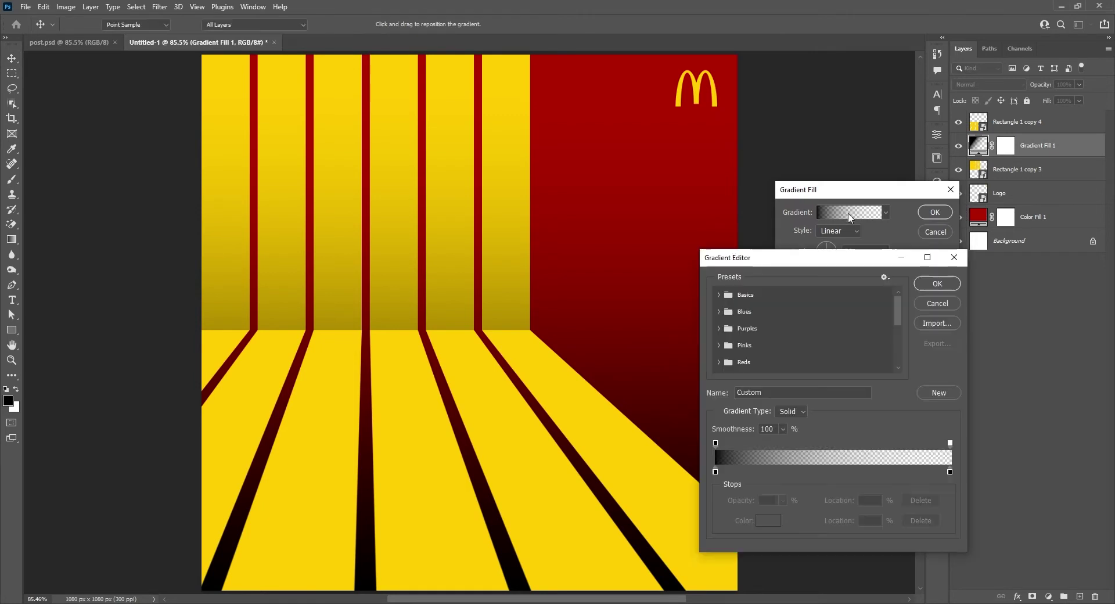
{"action": "double_click", "coordinate": [715, 471]}
{"action": "left_click_drag", "start_coordinate": [851, 346], "coordinate": [947, 334]}
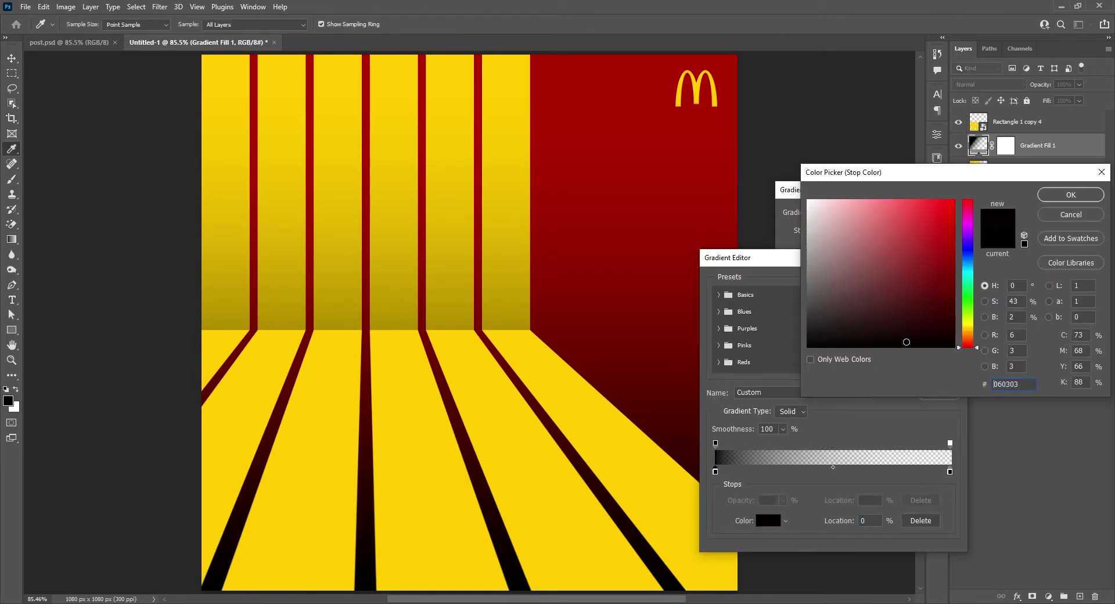
{"action": "key", "text": "Return"}
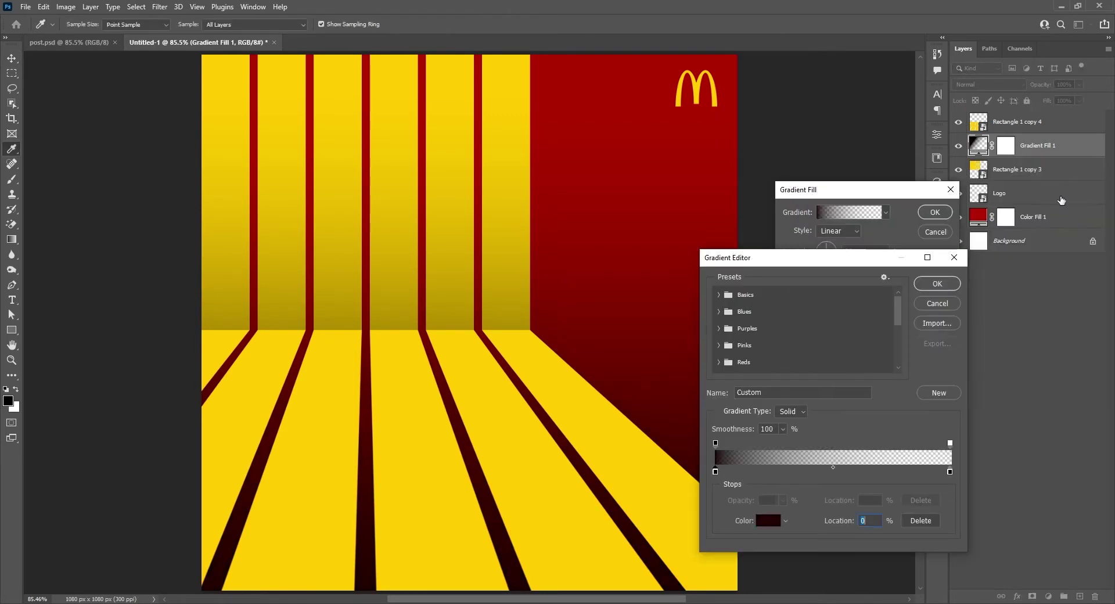
{"action": "left_click", "coordinate": [937, 284]}
{"action": "left_click", "coordinate": [922, 213]}
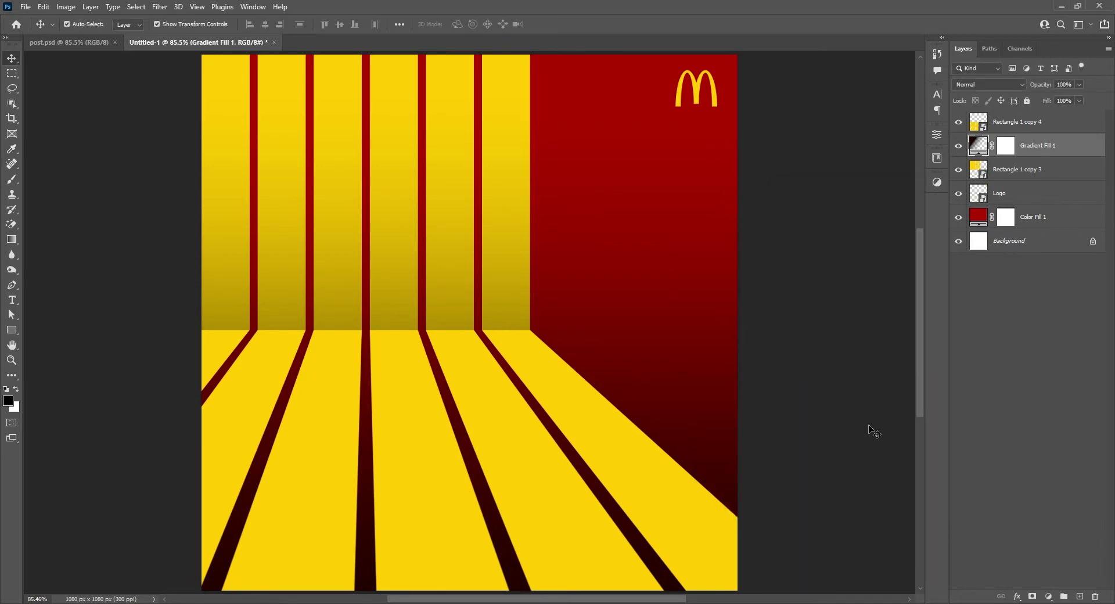
{"action": "left_click", "coordinate": [871, 431]}
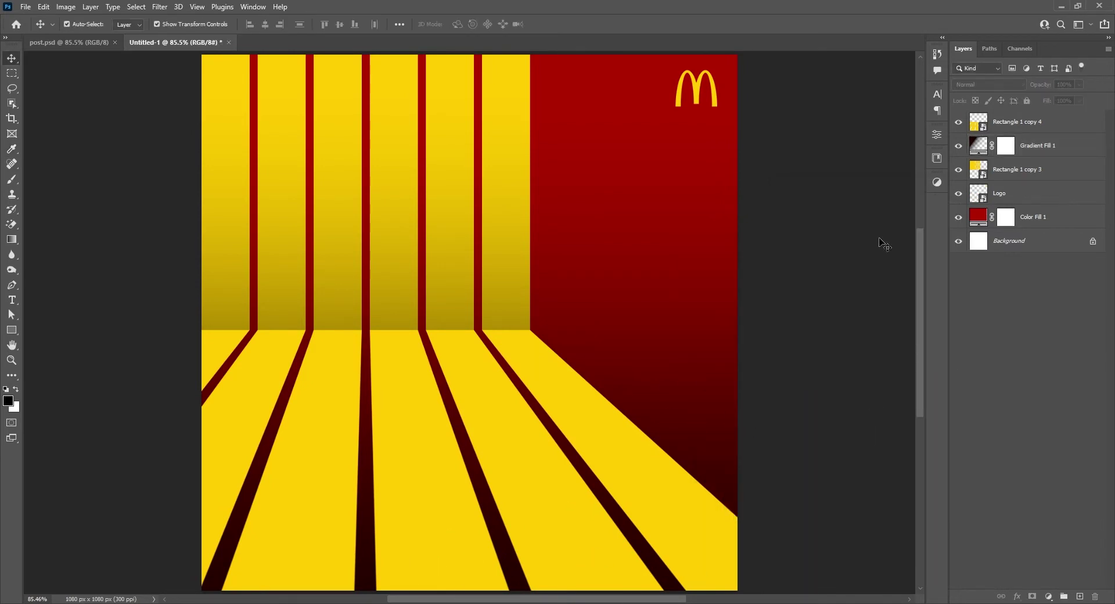
{"action": "left_click", "coordinate": [959, 146]}
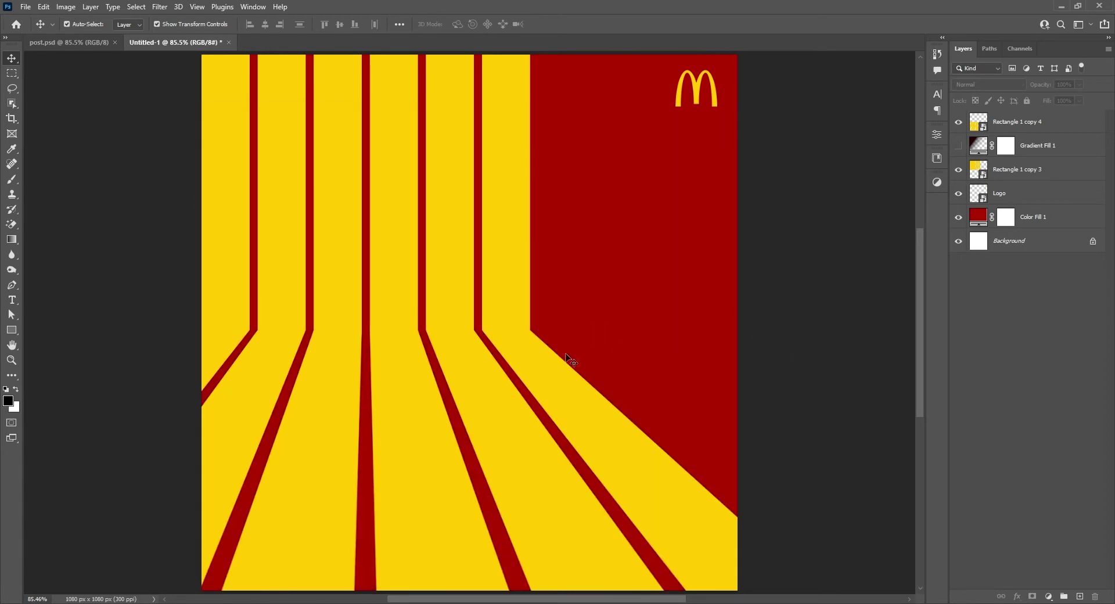
{"action": "left_click", "coordinate": [959, 146]}
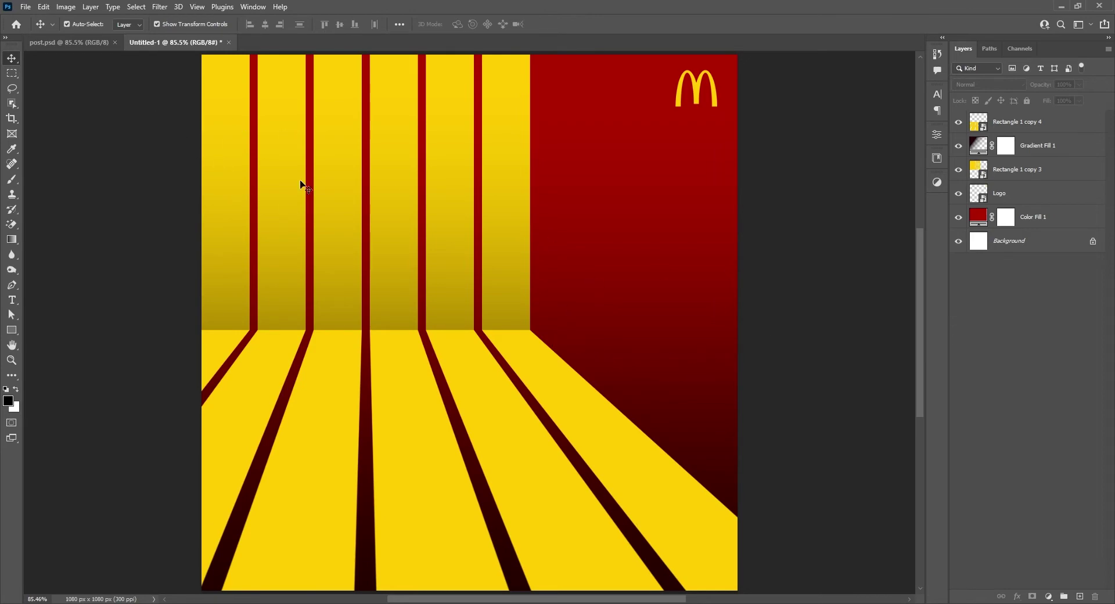
Drag the burger combo photo from the assets folder onto the poster.
{"action": "left_click", "coordinate": [127, 50]}
{"action": "left_click", "coordinate": [187, 197]}
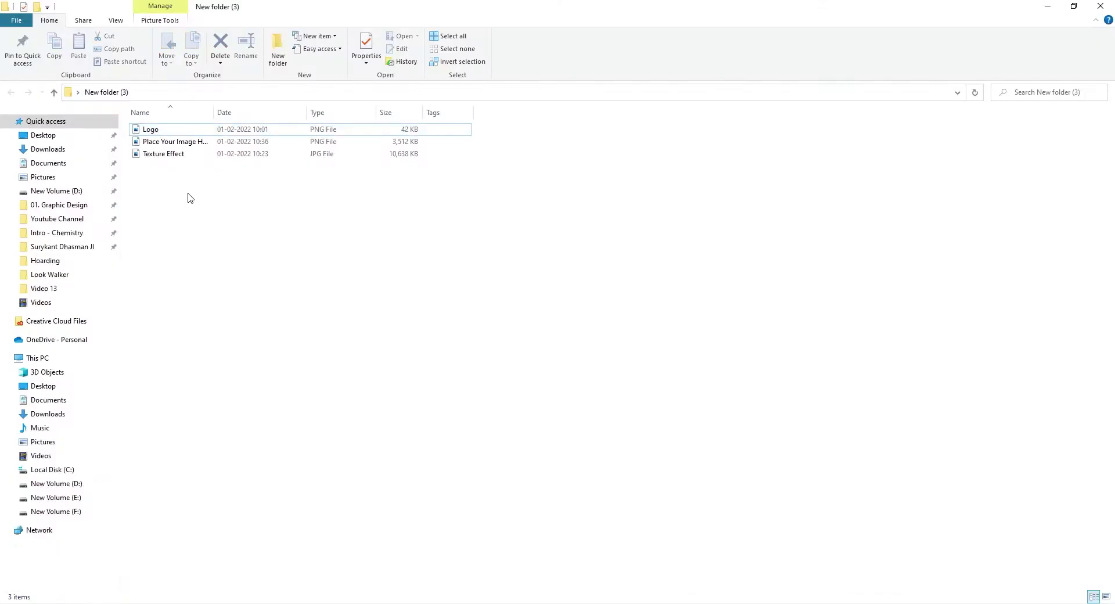
{"action": "left_click", "coordinate": [174, 148]}
{"action": "left_click_drag", "start_coordinate": [174, 148], "coordinate": [465, 412]}
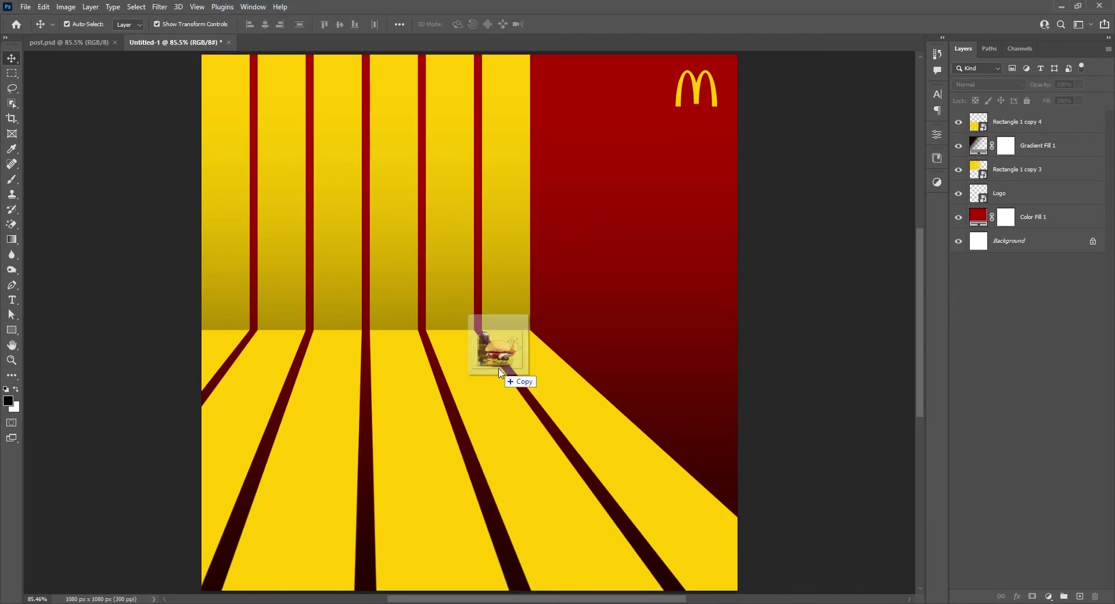
Scale and centre the cola, burger and fries photo on the yellow striped floor.
{"action": "left_click_drag", "start_coordinate": [540, 360], "coordinate": [515, 399]}
{"action": "key", "text": "Return"}
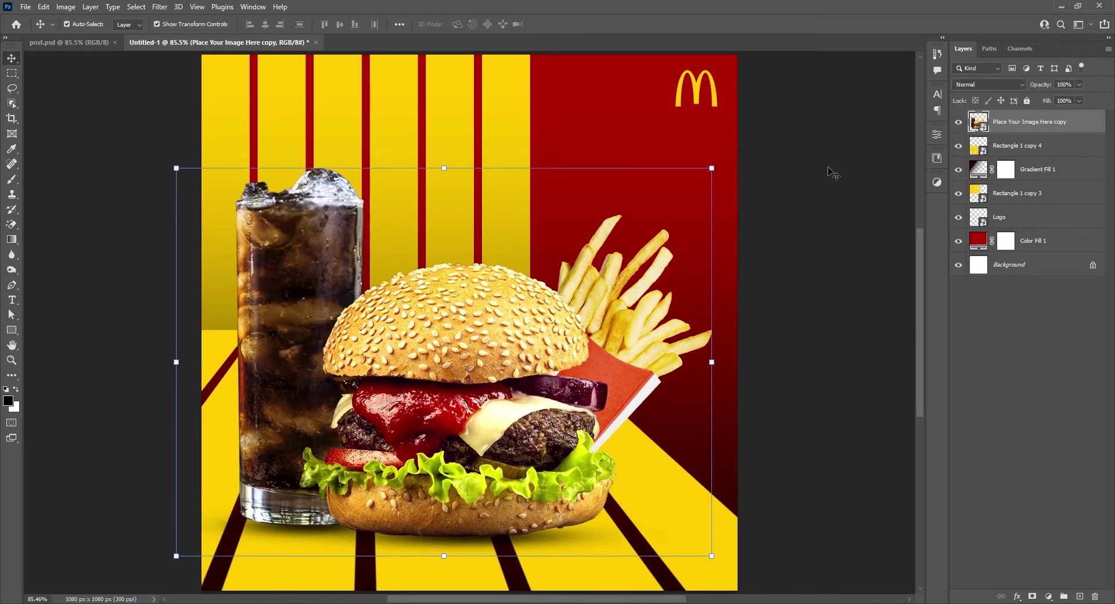
{"action": "left_click_drag", "start_coordinate": [712, 169], "coordinate": [636, 225]}
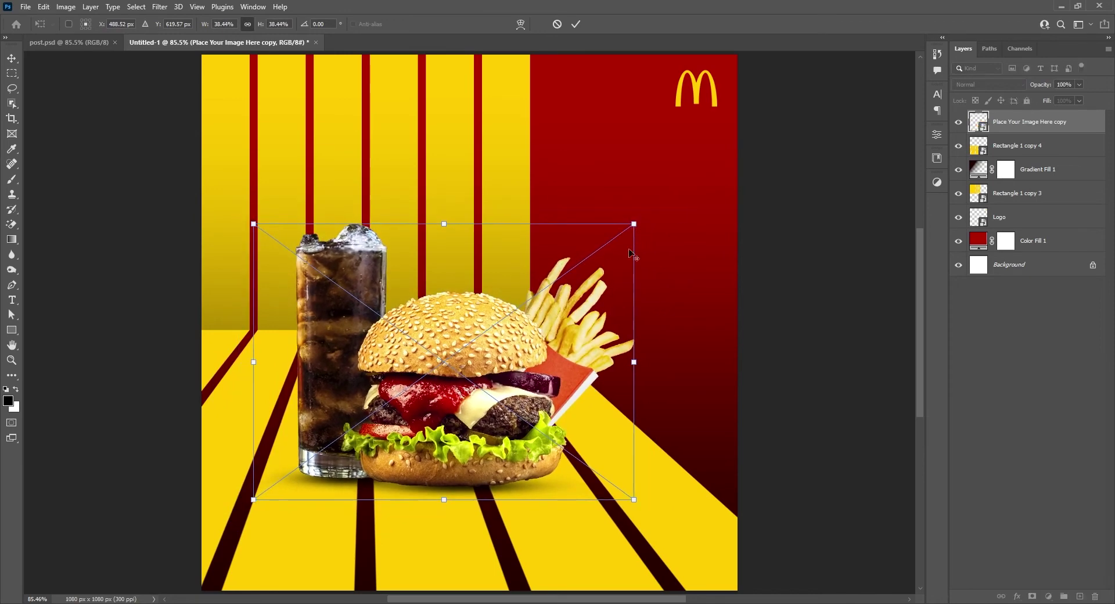
{"action": "key", "text": "Return"}
{"action": "left_click_drag", "start_coordinate": [472, 423], "coordinate": [524, 440]}
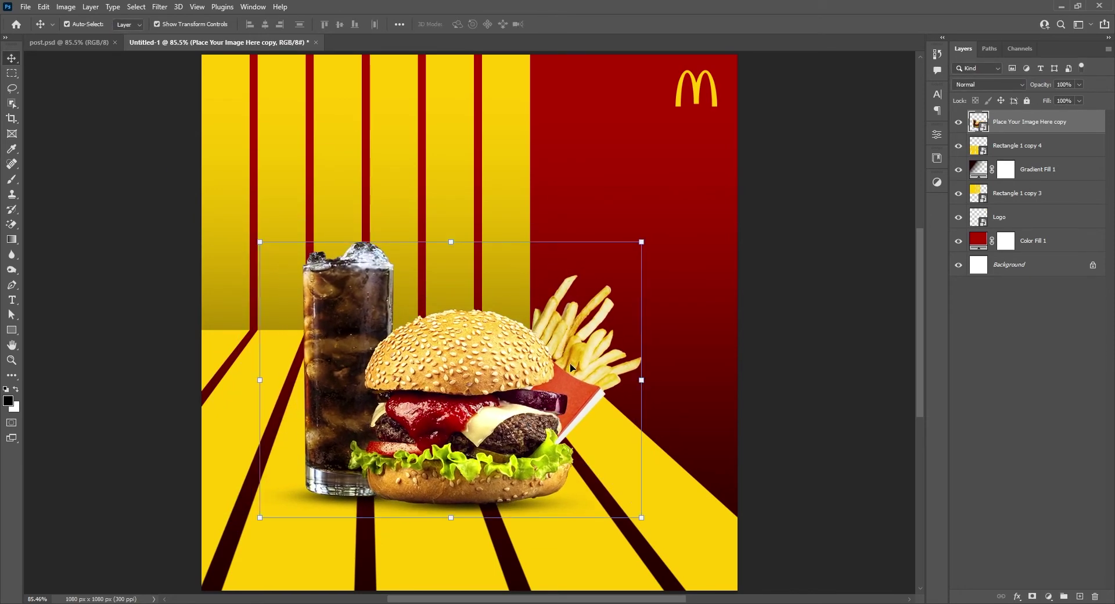
{"action": "left_click_drag", "start_coordinate": [641, 241], "coordinate": [660, 227]}
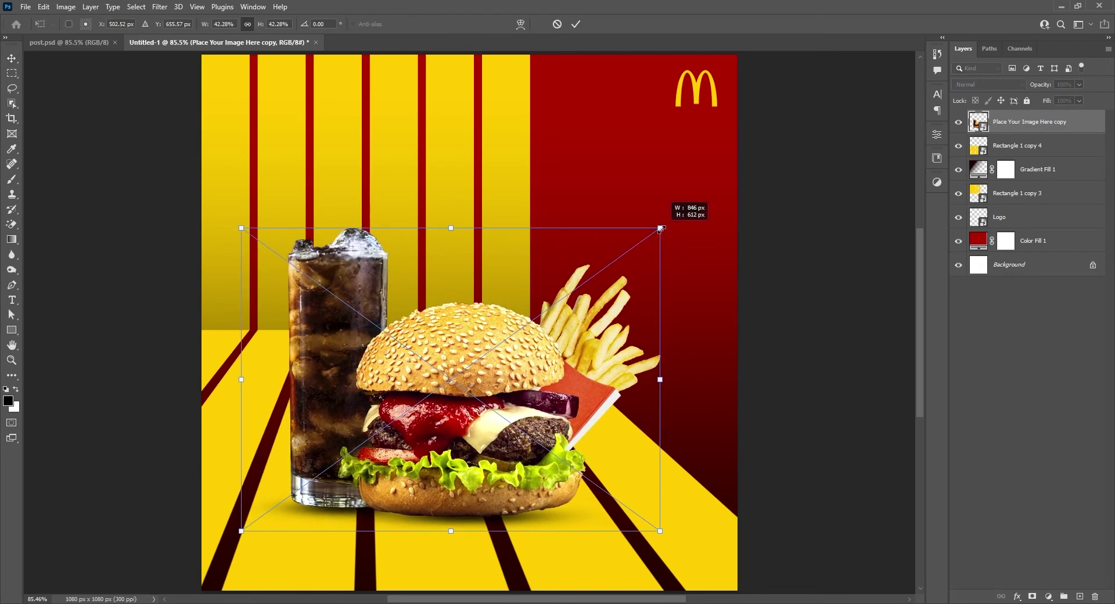
{"action": "left_click_drag", "start_coordinate": [562, 409], "coordinate": [549, 409]}
{"action": "key", "text": "Return"}
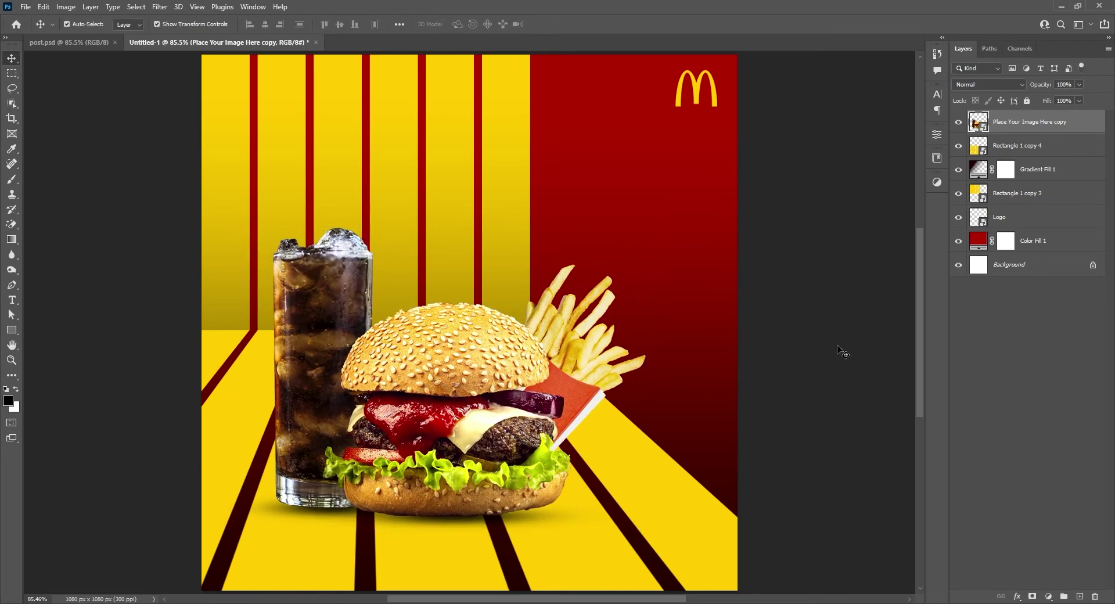
{"action": "left_click", "coordinate": [12, 300]}
Set the headline in Barlow Bold and move it left so it sits fully on the stripes.
{"action": "left_click", "coordinate": [64, 299]}
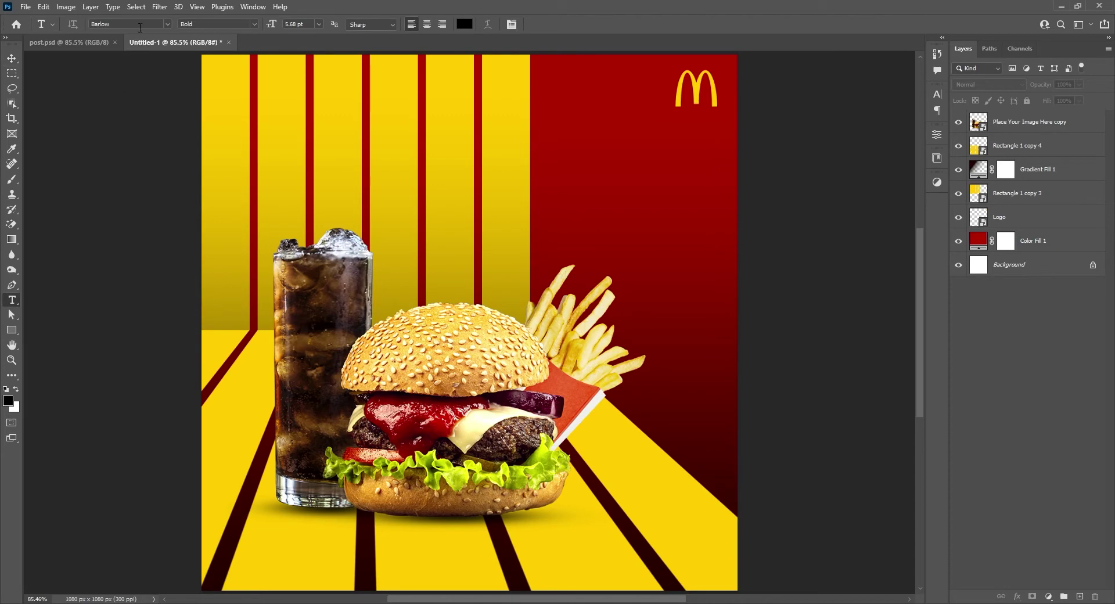
{"action": "left_click", "coordinate": [99, 25]}
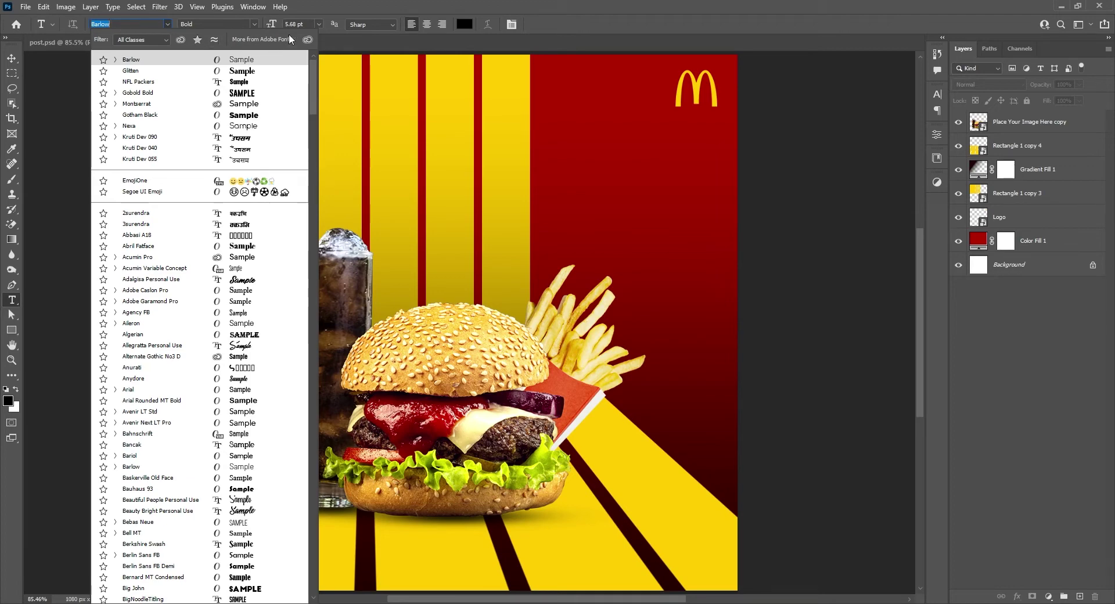
{"action": "key", "text": "Return"}
{"action": "key", "text": "Tab"}
{"action": "key", "text": "Tab"}
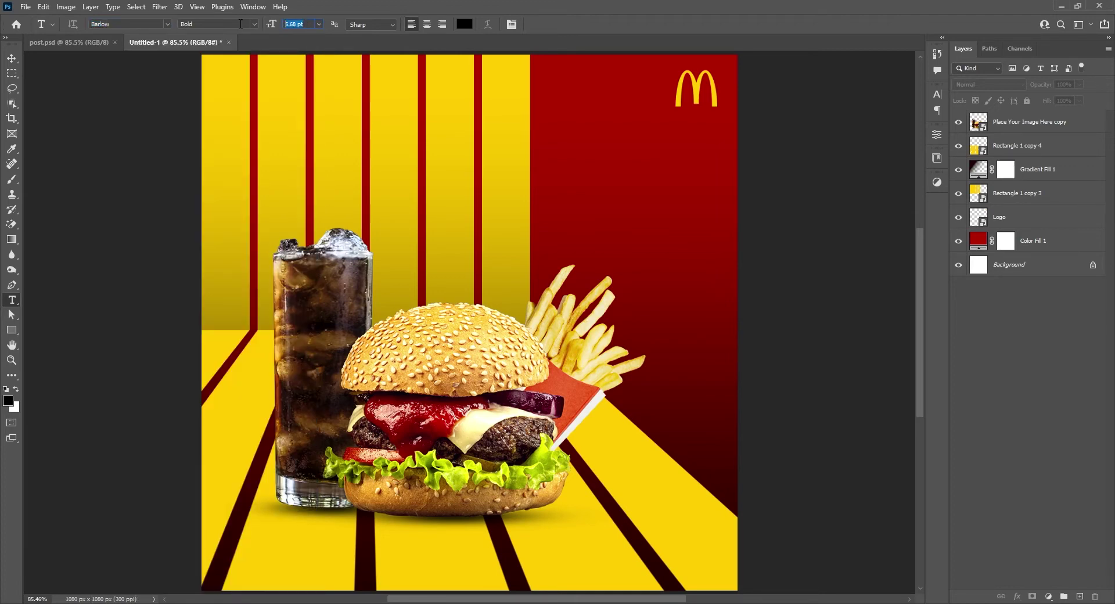
{"action": "type", "text": "2"}
{"action": "left_click", "coordinate": [294, 24]}
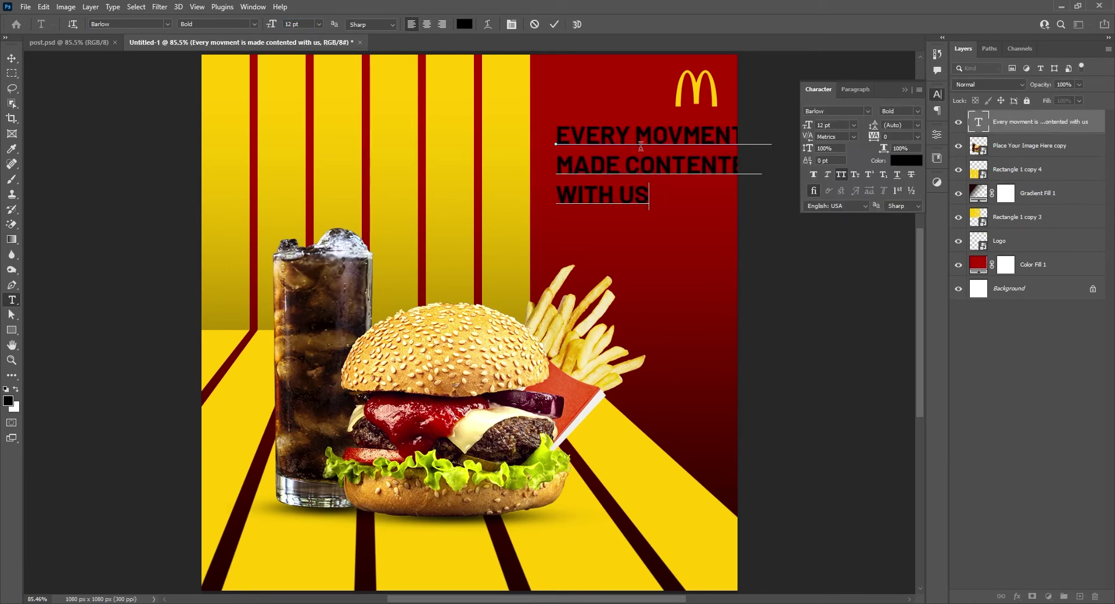
{"action": "left_click", "coordinate": [12, 58]}
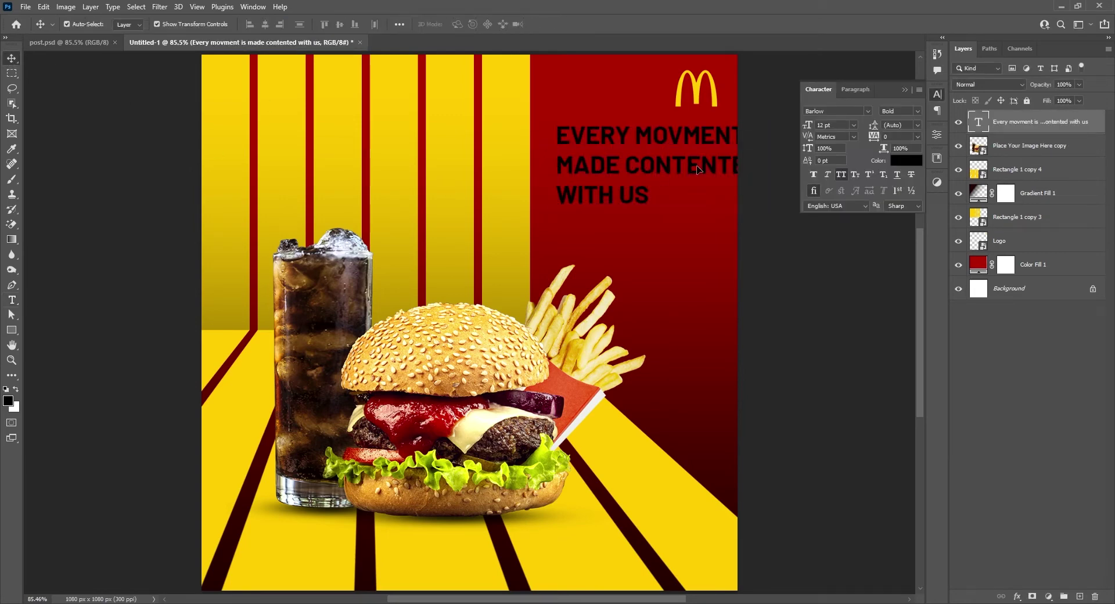
{"action": "left_click_drag", "start_coordinate": [700, 169], "coordinate": [627, 172]}
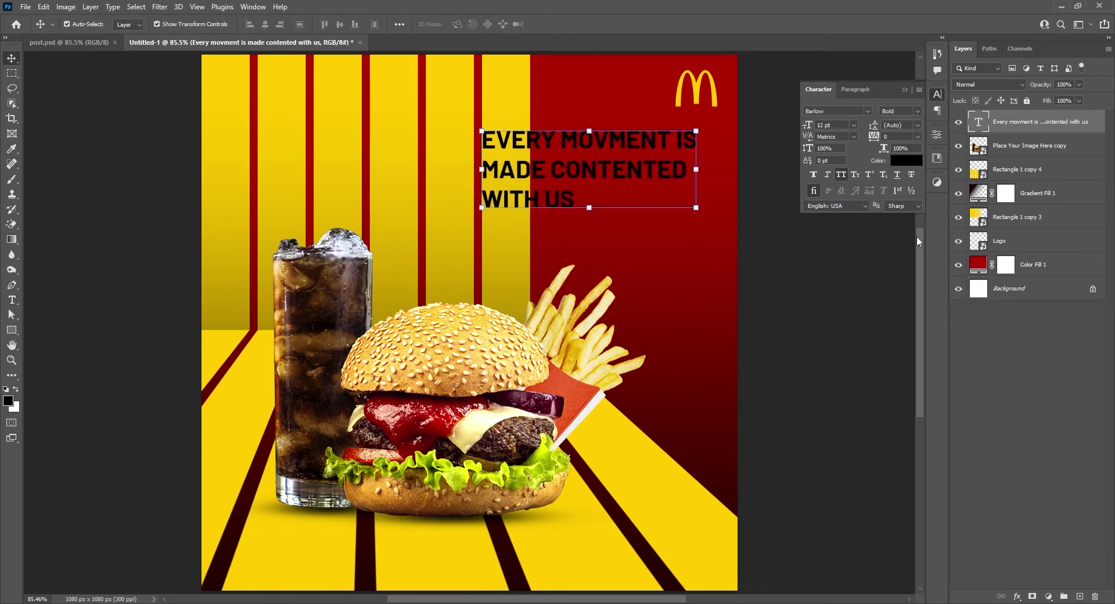
Make the headline text white (ffffff).
{"action": "left_click", "coordinate": [904, 162]}
{"action": "type", "text": "ffffff"}
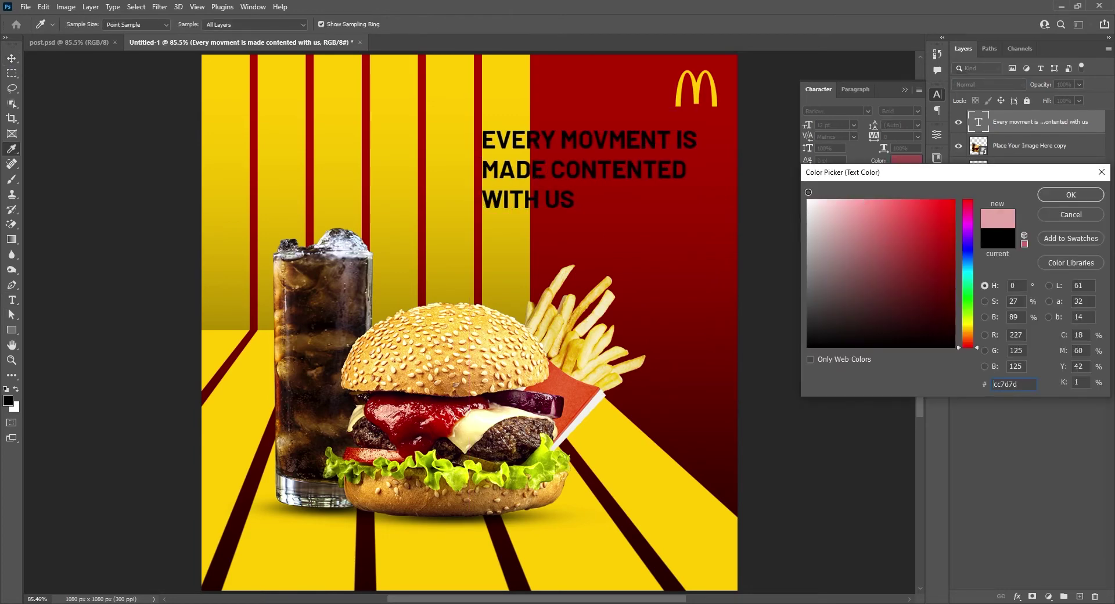
{"action": "left_click", "coordinate": [1079, 198]}
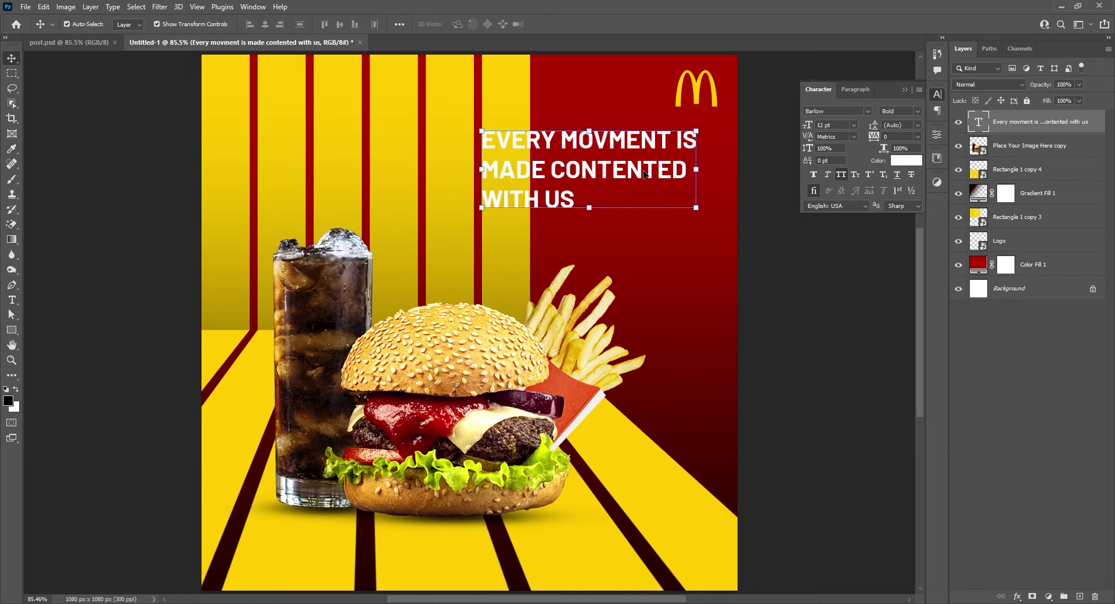
{"action": "left_click_drag", "start_coordinate": [644, 173], "coordinate": [688, 184]}
Right-align the headline and move it into the red area below the logo.
{"action": "double_click", "coordinate": [688, 184]}
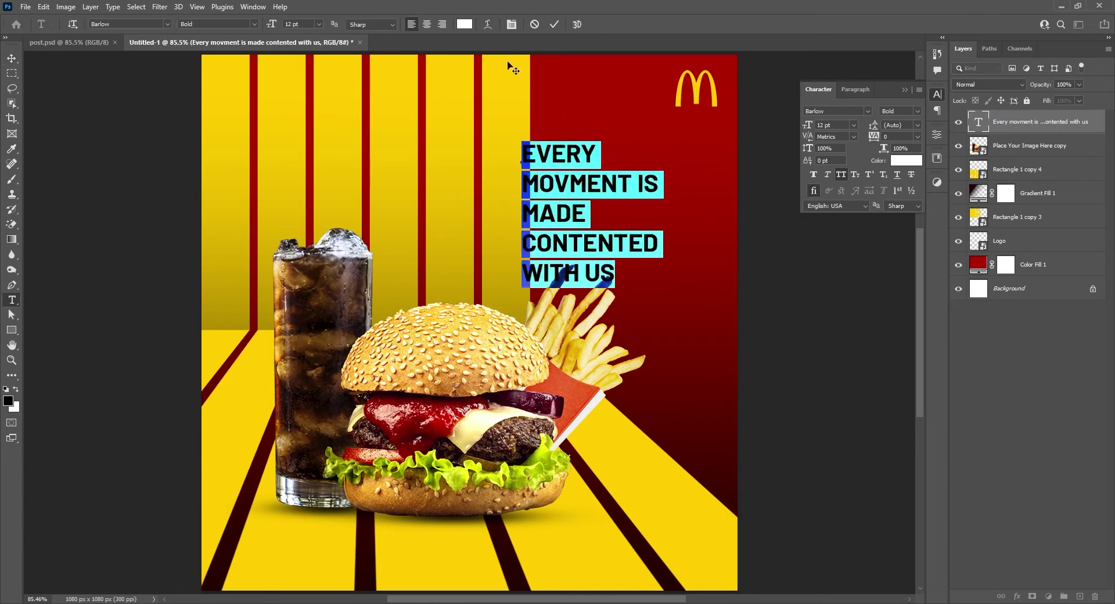
{"action": "left_click", "coordinate": [444, 24]}
{"action": "left_click", "coordinate": [12, 58]}
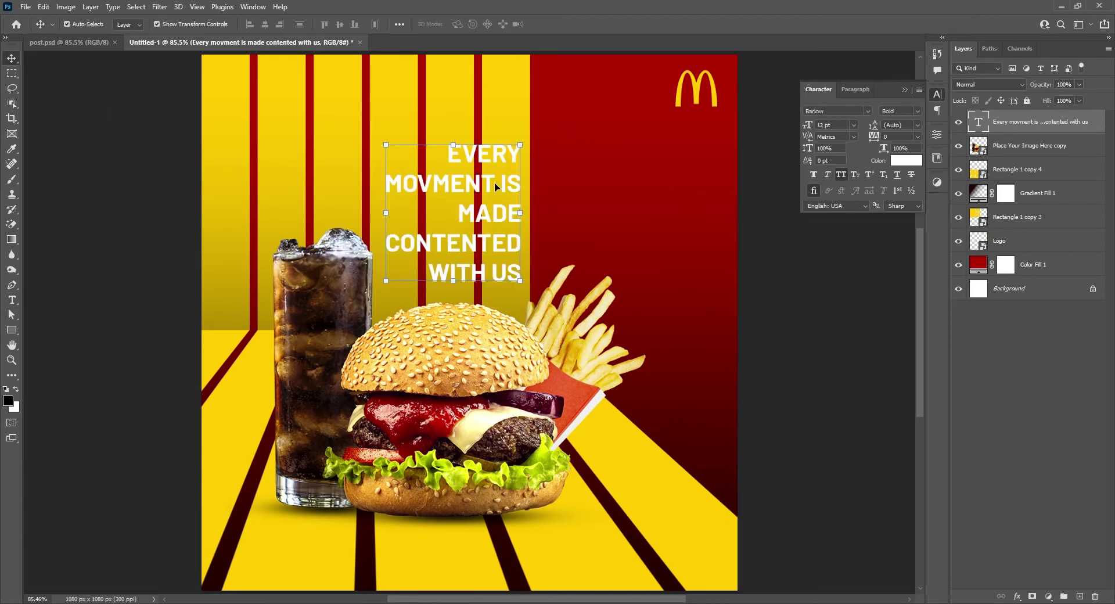
{"action": "left_click_drag", "start_coordinate": [472, 166], "coordinate": [681, 151]}
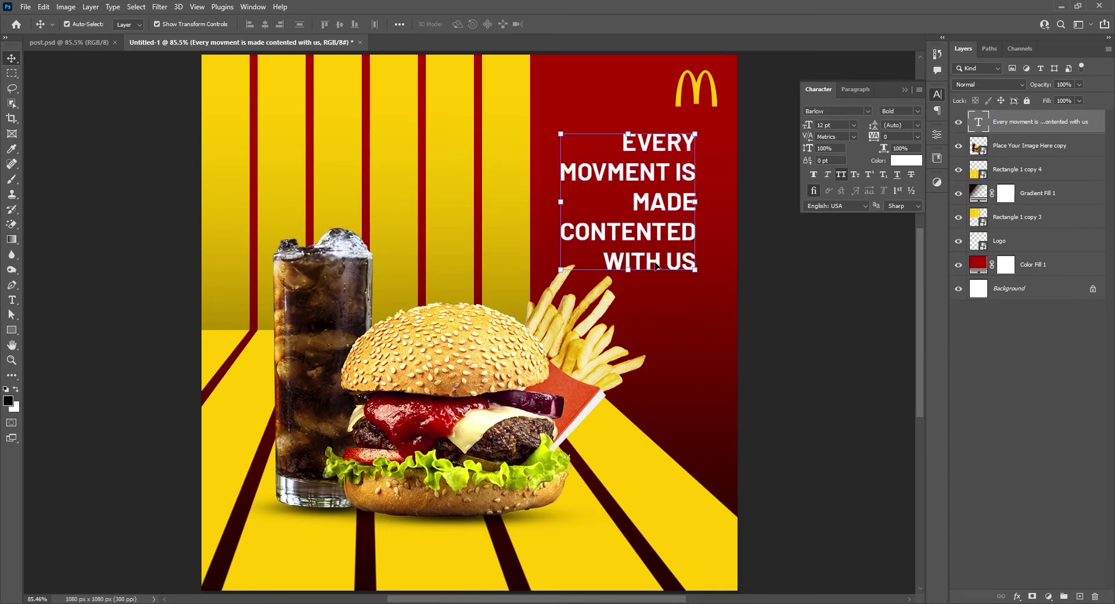
{"action": "double_click", "coordinate": [664, 145]}
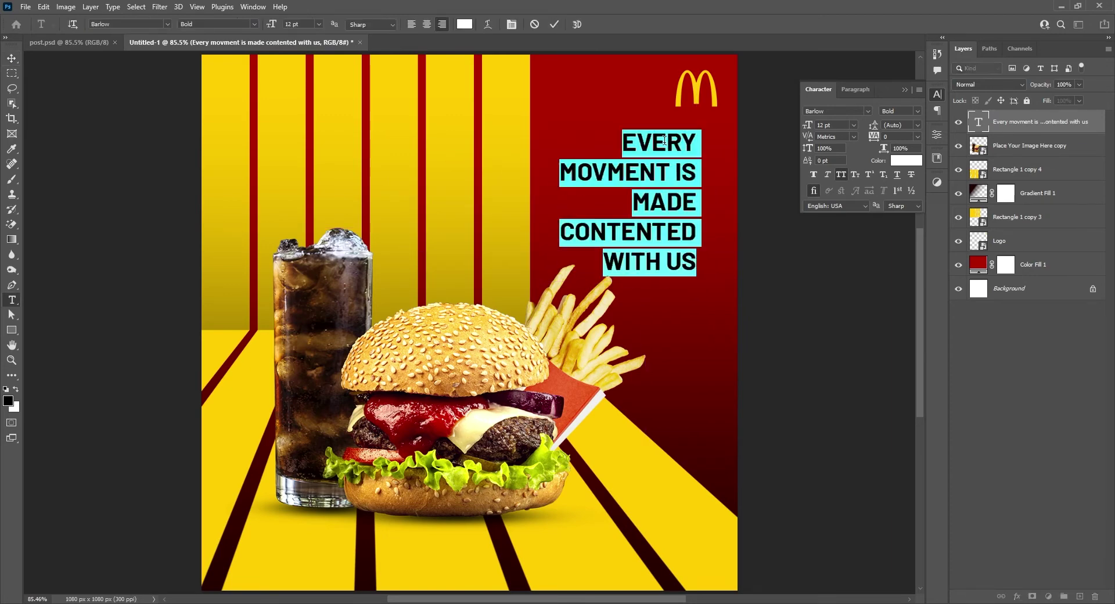
{"action": "double_click", "coordinate": [664, 145]}
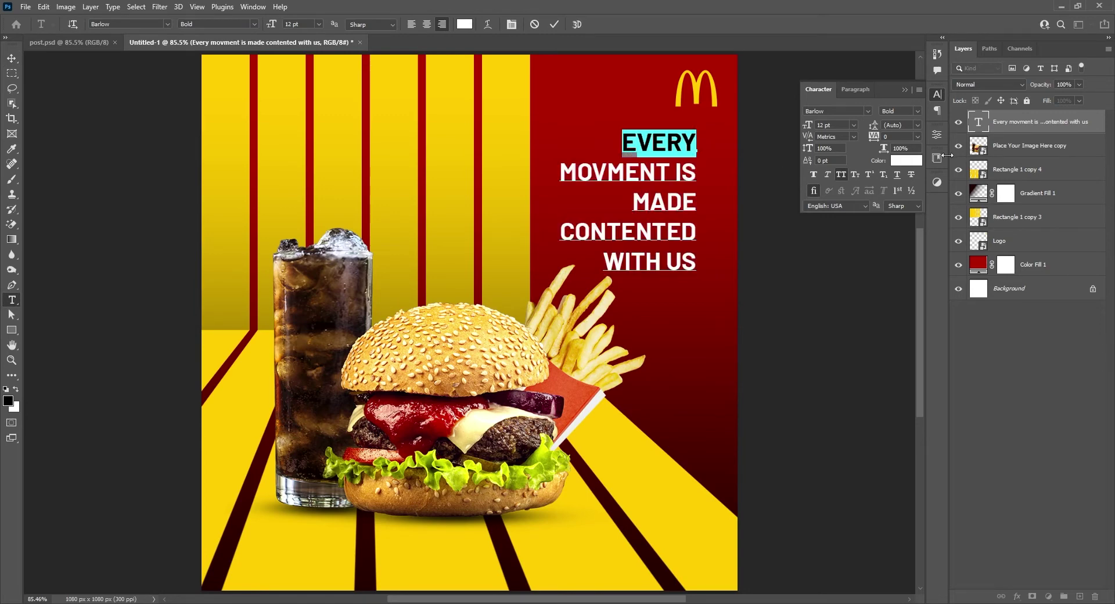
Make the word EVERY 26 pt, logo yellow and Barlow ExtraBold.
{"action": "left_click", "coordinate": [824, 125]}
{"action": "type", "text": "26"}
{"action": "key", "text": "Return"}
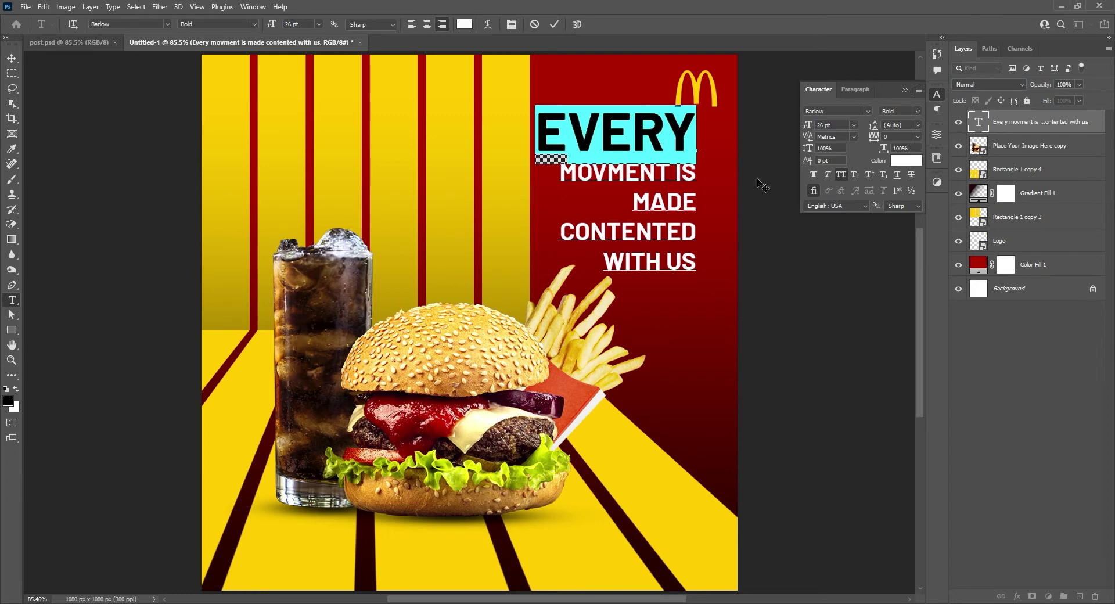
{"action": "left_click", "coordinate": [905, 161]}
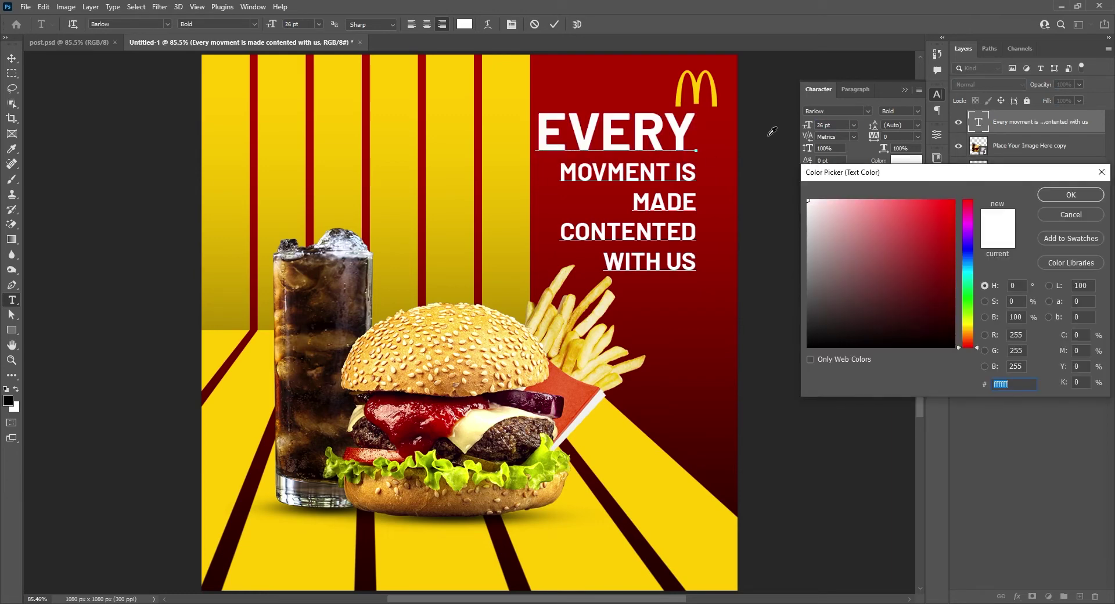
{"action": "left_click", "coordinate": [697, 86]}
{"action": "left_click", "coordinate": [1071, 196]}
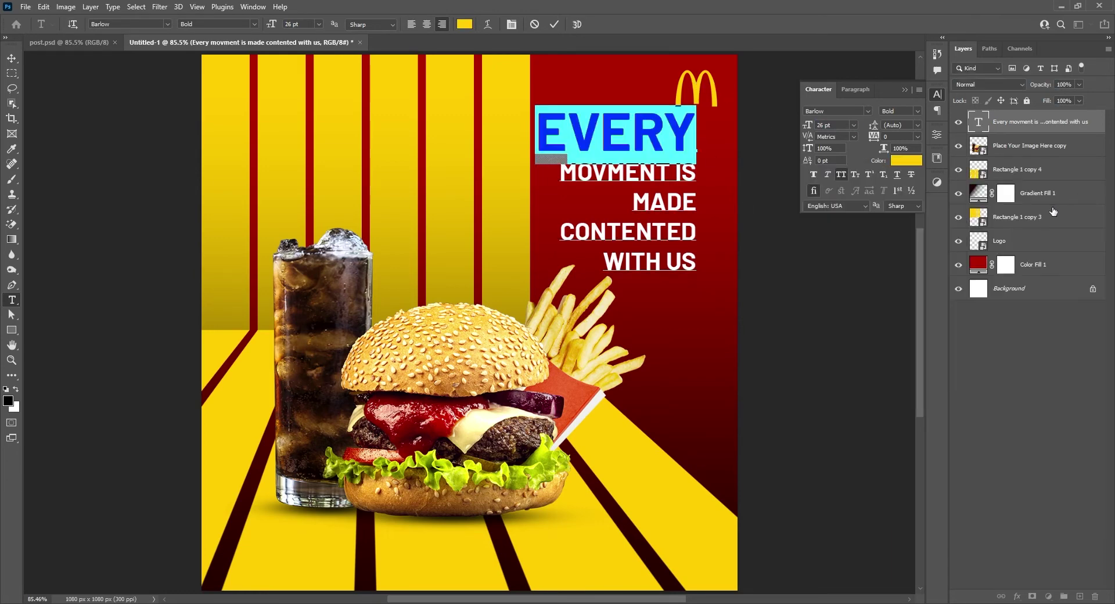
{"action": "left_click", "coordinate": [918, 111]}
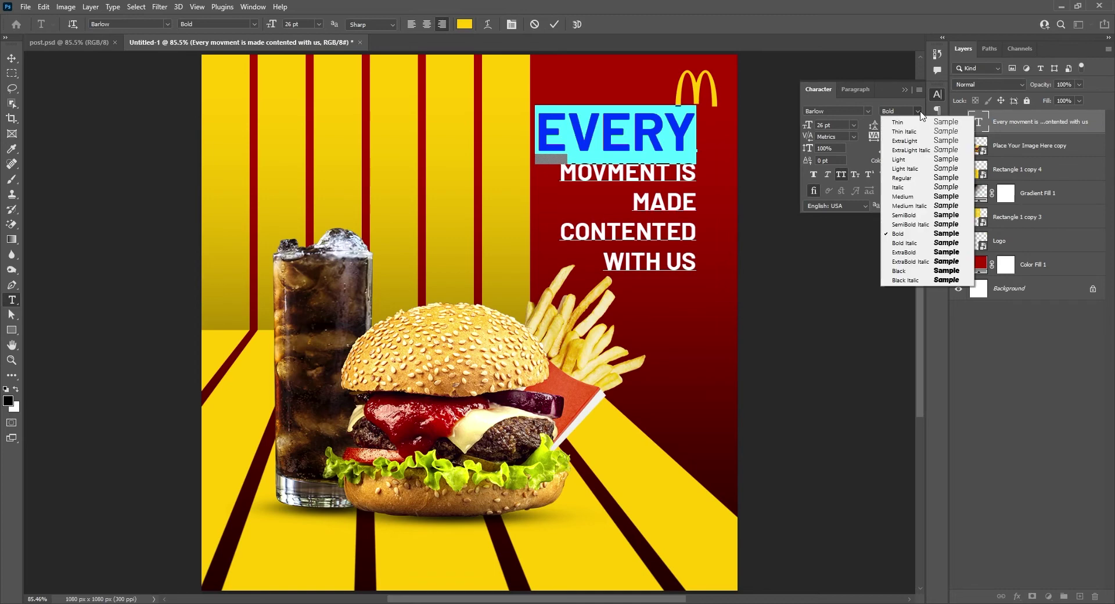
{"action": "left_click", "coordinate": [927, 252]}
{"action": "left_click", "coordinate": [600, 133]}
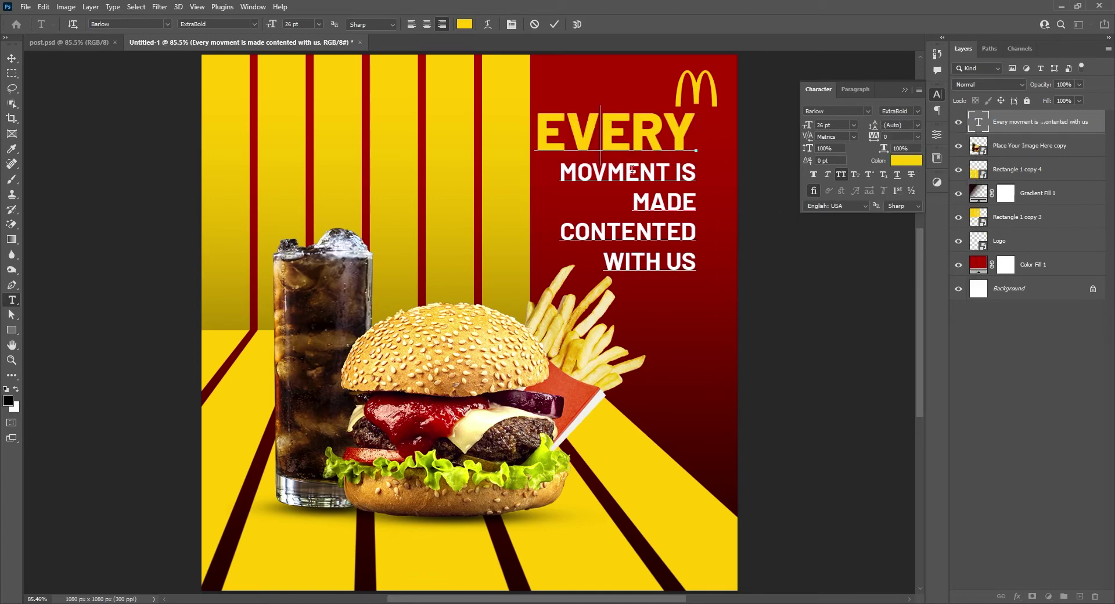
{"action": "left_click", "coordinate": [12, 58]}
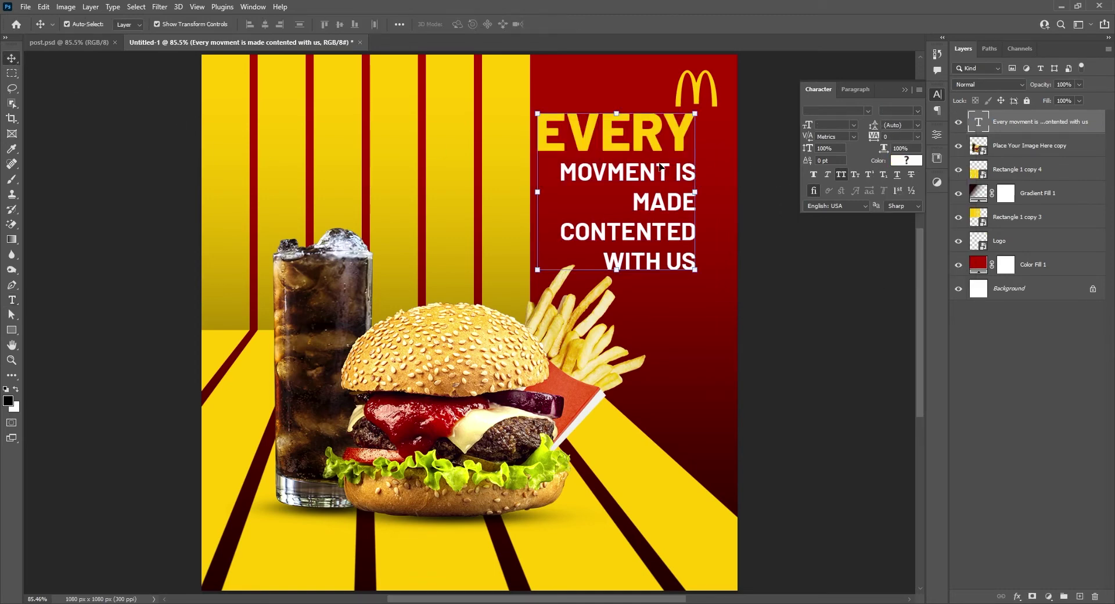
{"action": "left_click_drag", "start_coordinate": [660, 170], "coordinate": [676, 187]}
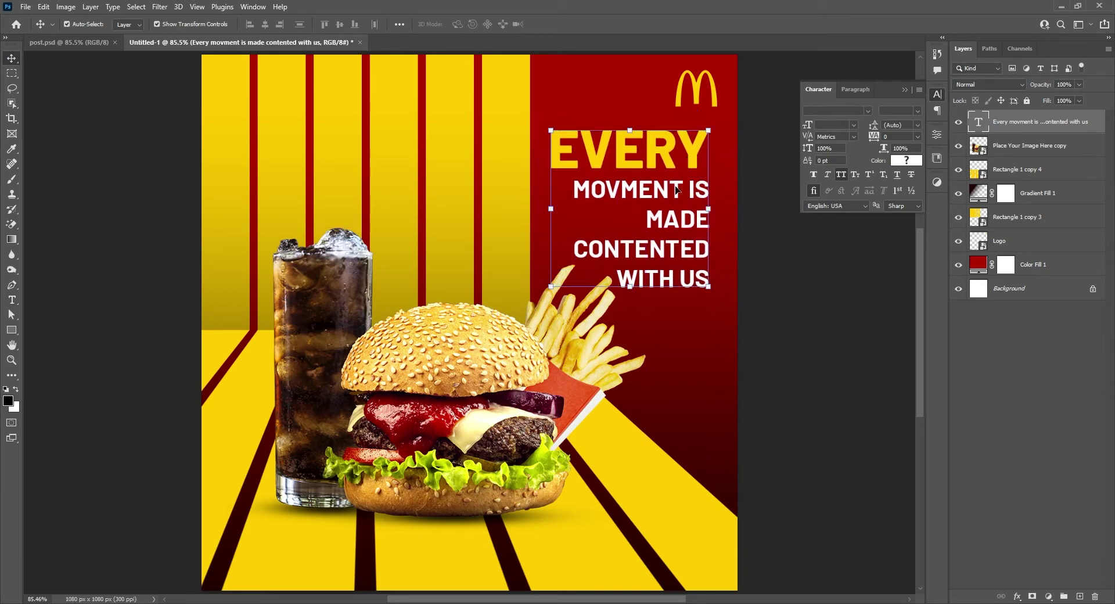
Set the MOVMENT IS line to 15 pt and move the headline up.
{"action": "double_click", "coordinate": [676, 188]}
{"action": "left_click_drag", "start_coordinate": [573, 189], "coordinate": [798, 187]}
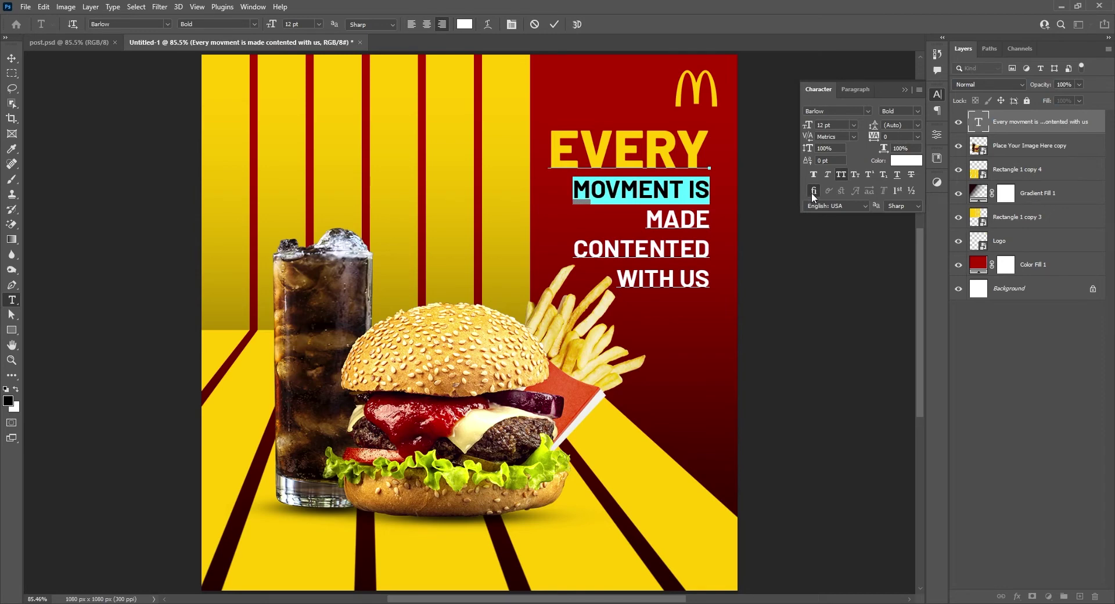
{"action": "left_click", "coordinate": [840, 127]}
{"action": "type", "text": "16"}
{"action": "key", "text": "Return"}
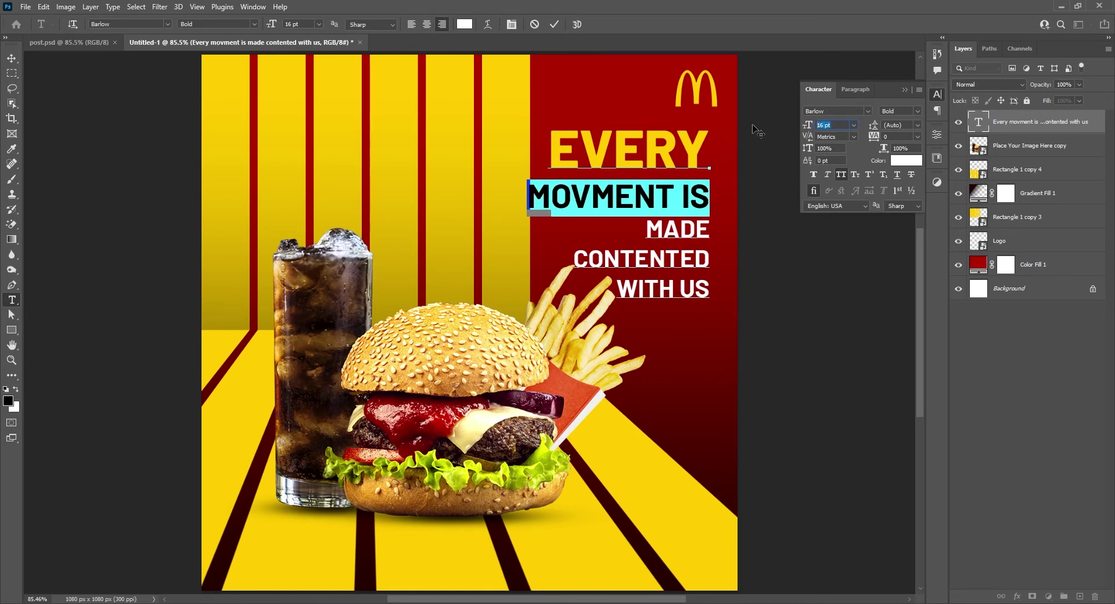
{"action": "type", "text": "15"}
{"action": "key", "text": "Return"}
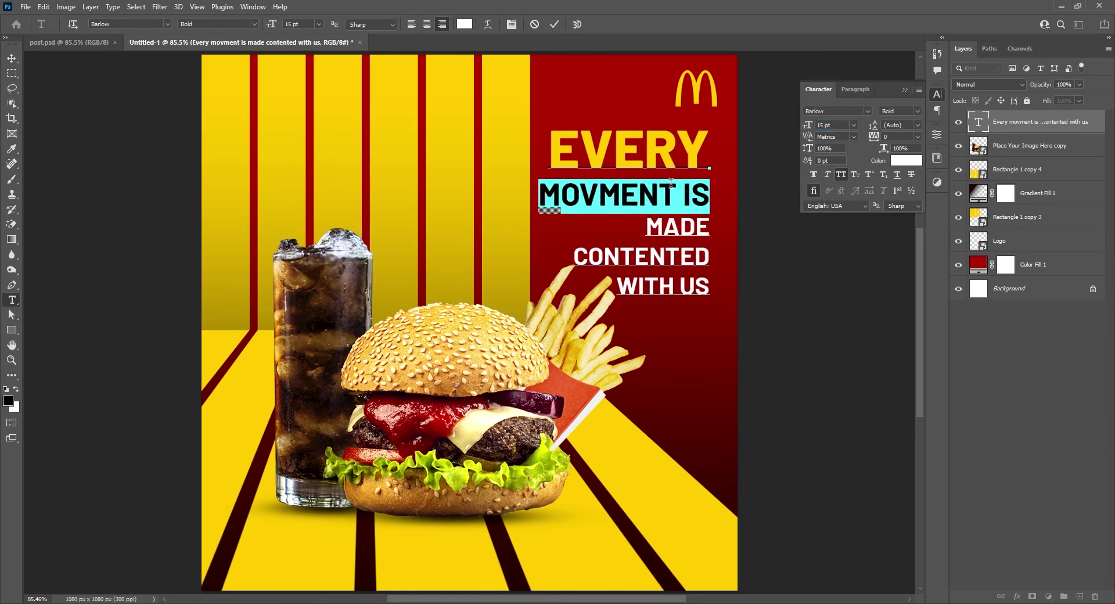
{"action": "left_click", "coordinate": [676, 192]}
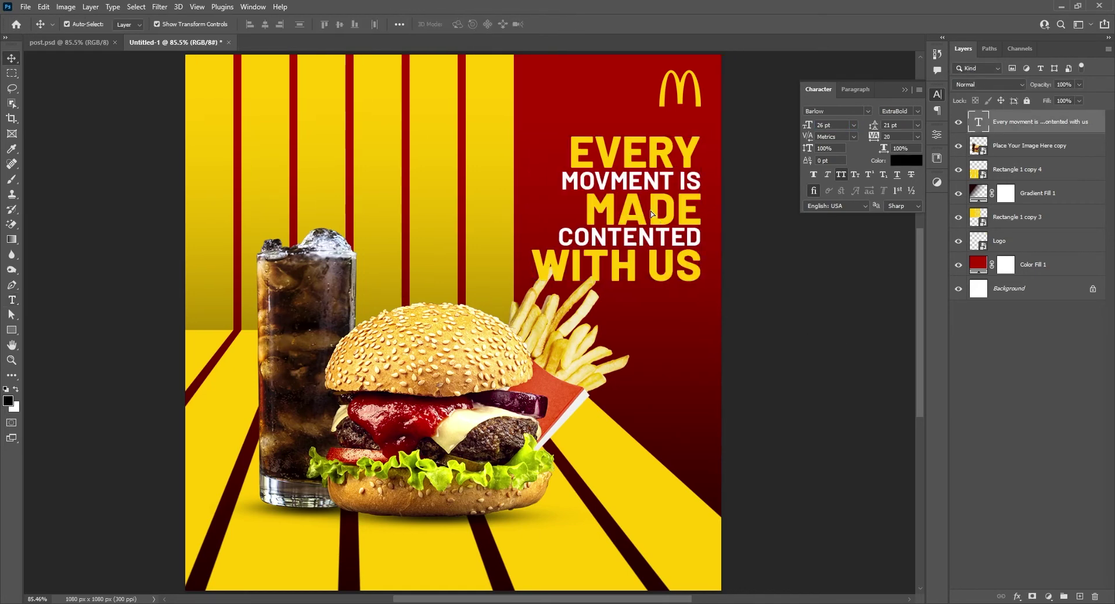
{"action": "left_click_drag", "start_coordinate": [651, 211], "coordinate": [652, 204]}
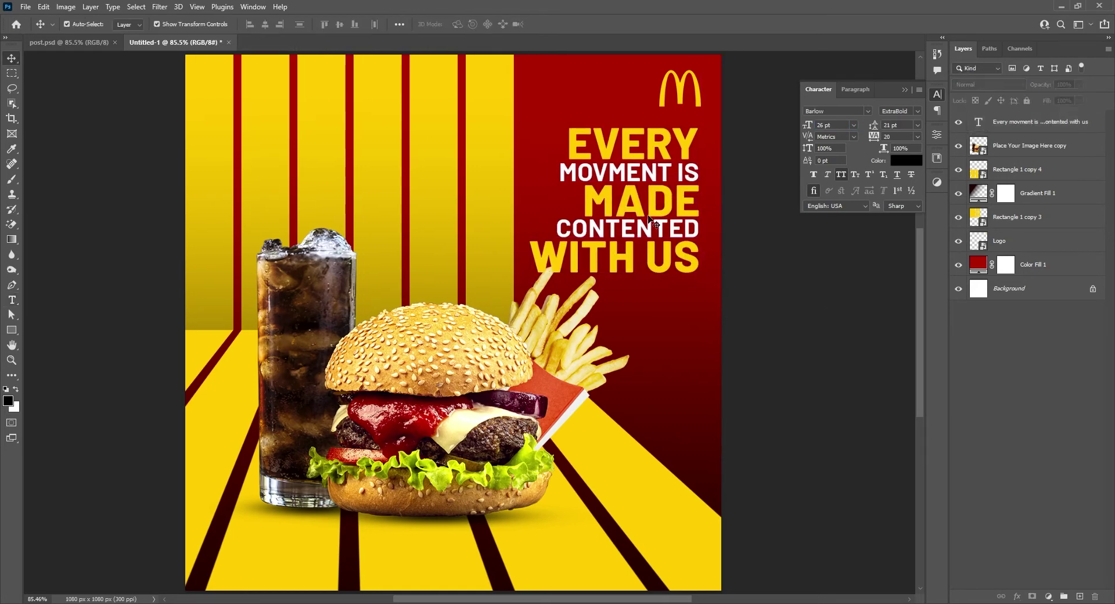
Move the burger and drink image layer above the headline layer.
{"action": "left_click", "coordinate": [421, 370]}
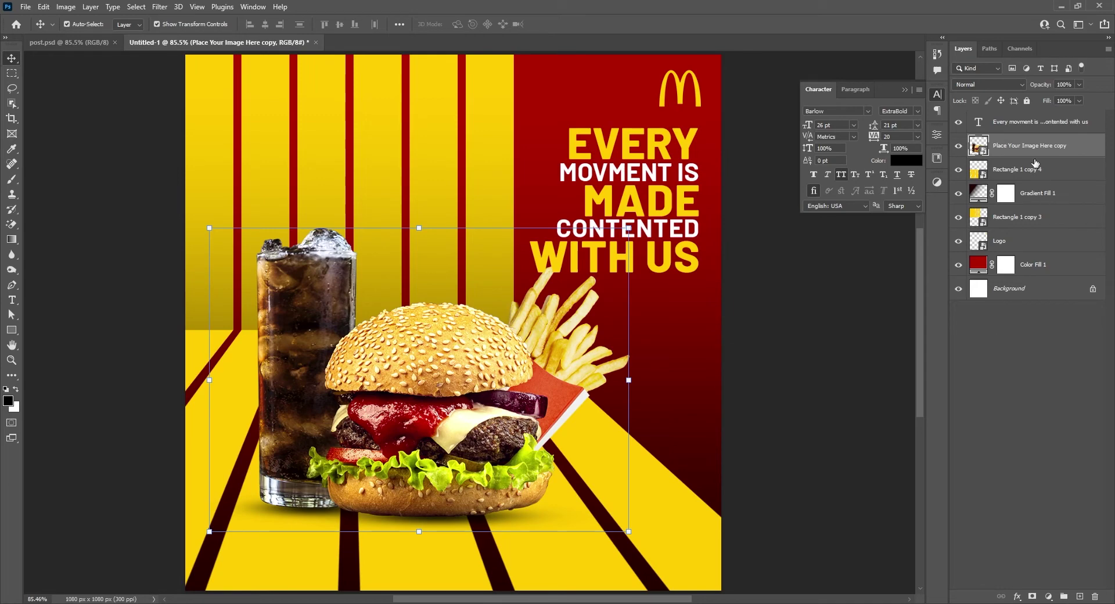
{"action": "left_click_drag", "start_coordinate": [1040, 150], "coordinate": [1034, 116]}
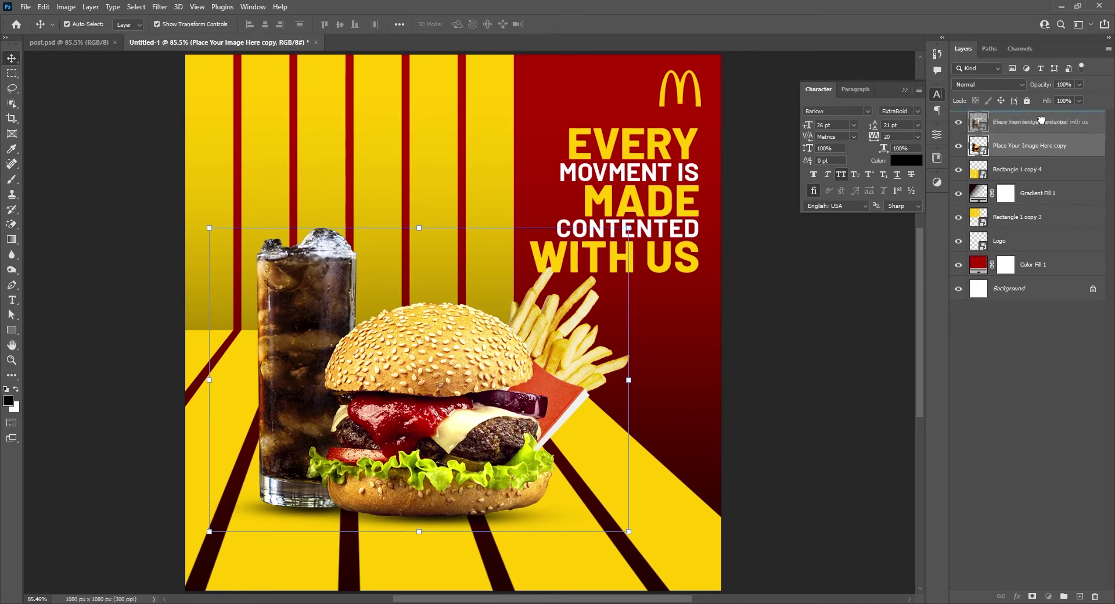
{"action": "left_click", "coordinate": [834, 331]}
{"action": "left_click_drag", "start_coordinate": [483, 376], "coordinate": [485, 378]}
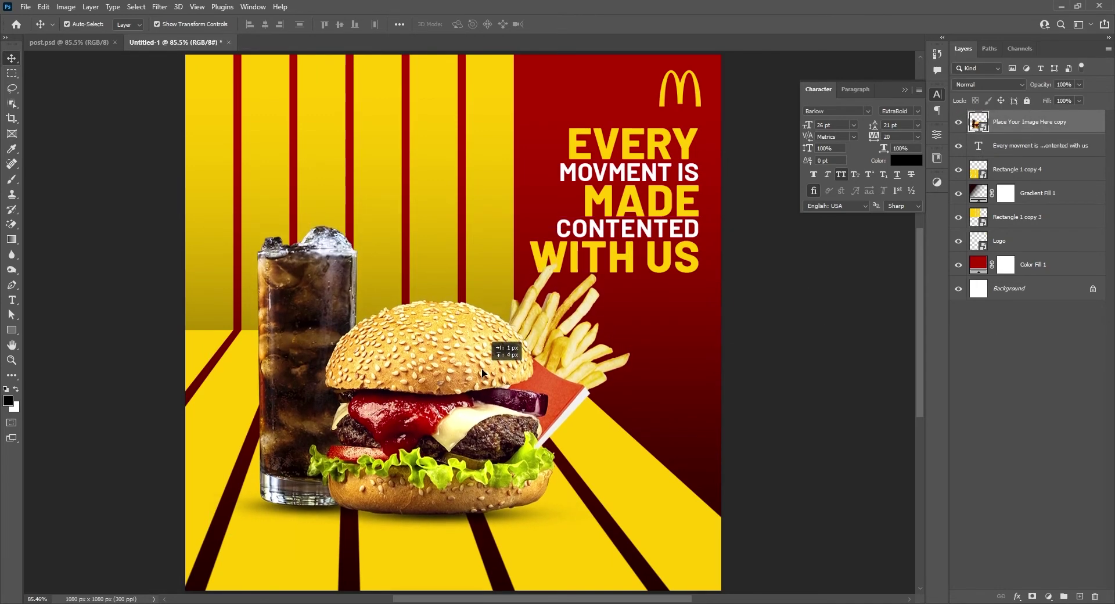
{"action": "left_click", "coordinate": [856, 361]}
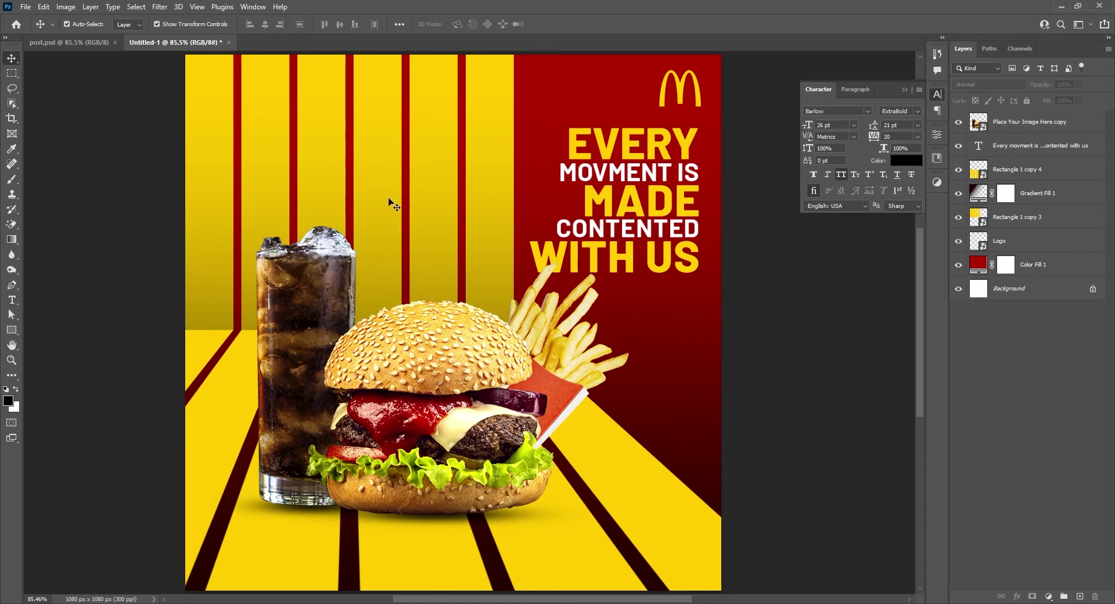
Add a '99' text layer over the upper-left stripes, resized from 26 pt to 20 pt.
{"action": "left_click", "coordinate": [11, 300]}
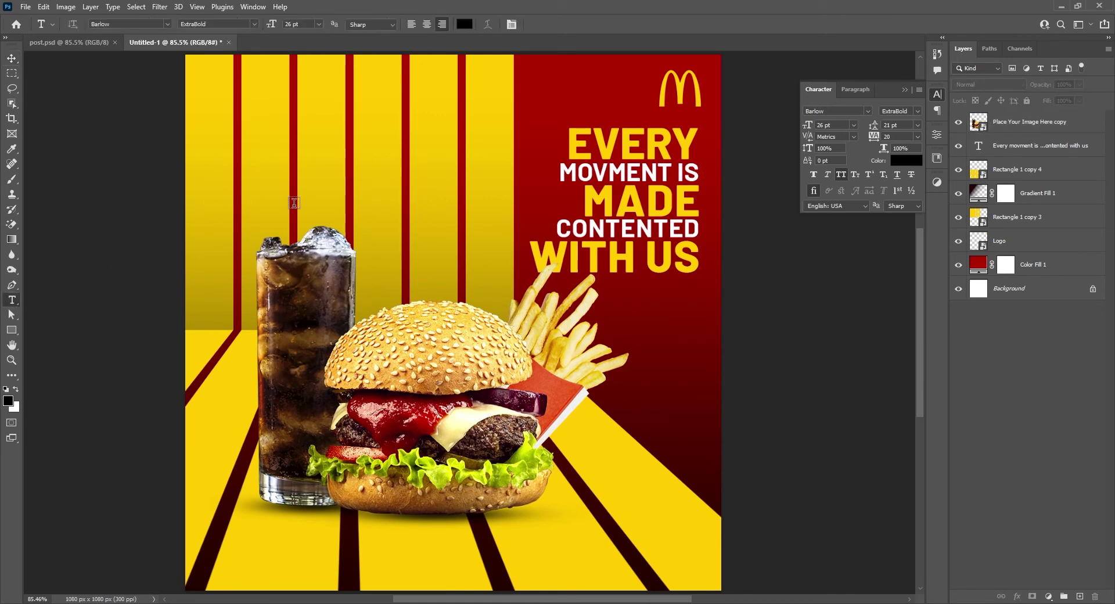
{"action": "left_click", "coordinate": [261, 146]}
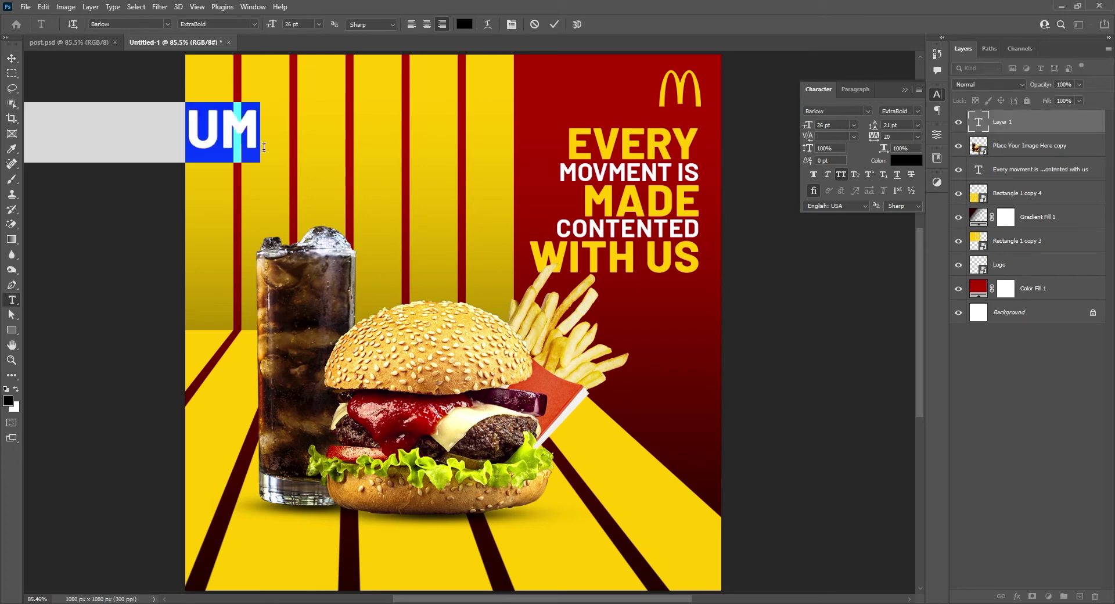
{"action": "type", "text": "99"}
{"action": "left_click", "coordinate": [11, 58]}
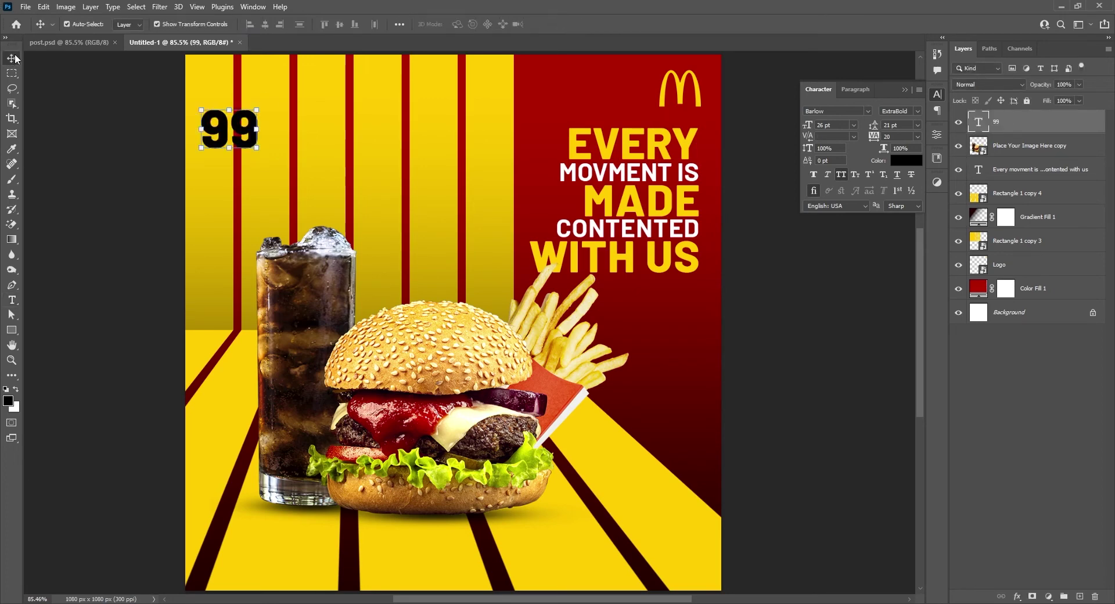
{"action": "scroll", "coordinate": [205, 85], "scroll_direction": "up", "scroll_amount": 3}
{"action": "mouse_move", "coordinate": [274, 161]}
{"action": "left_mouse_down"}
{"action": "mouse_move", "coordinate": [346, 175]}
{"action": "mouse_move", "coordinate": [332, 170]}
{"action": "left_mouse_up"}
{"action": "double_click", "coordinate": [319, 172]}
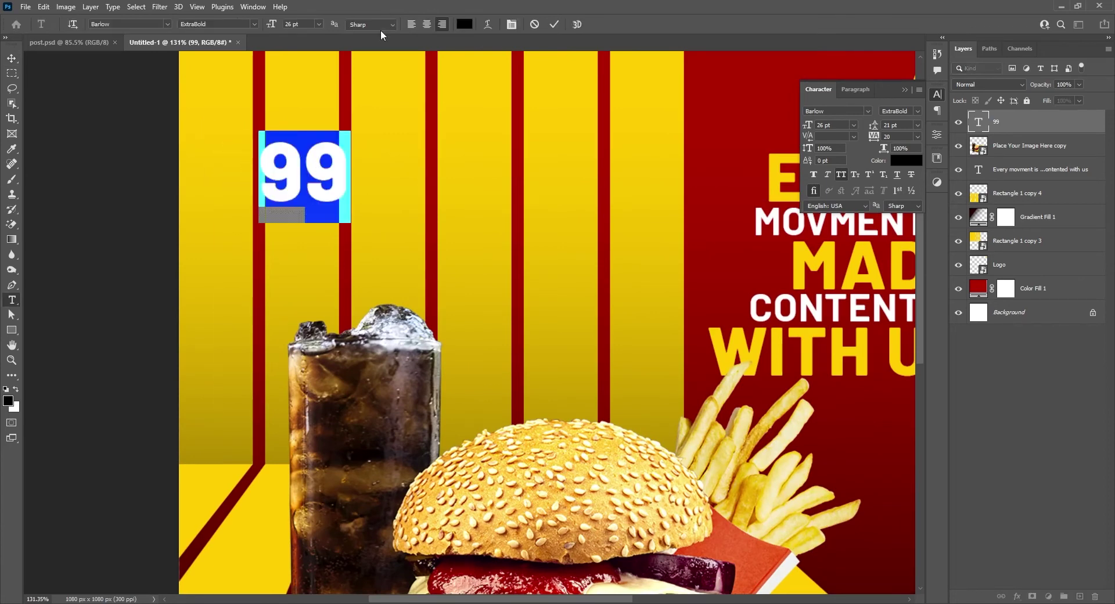
{"action": "left_click_drag", "start_coordinate": [270, 28], "coordinate": [264, 28]}
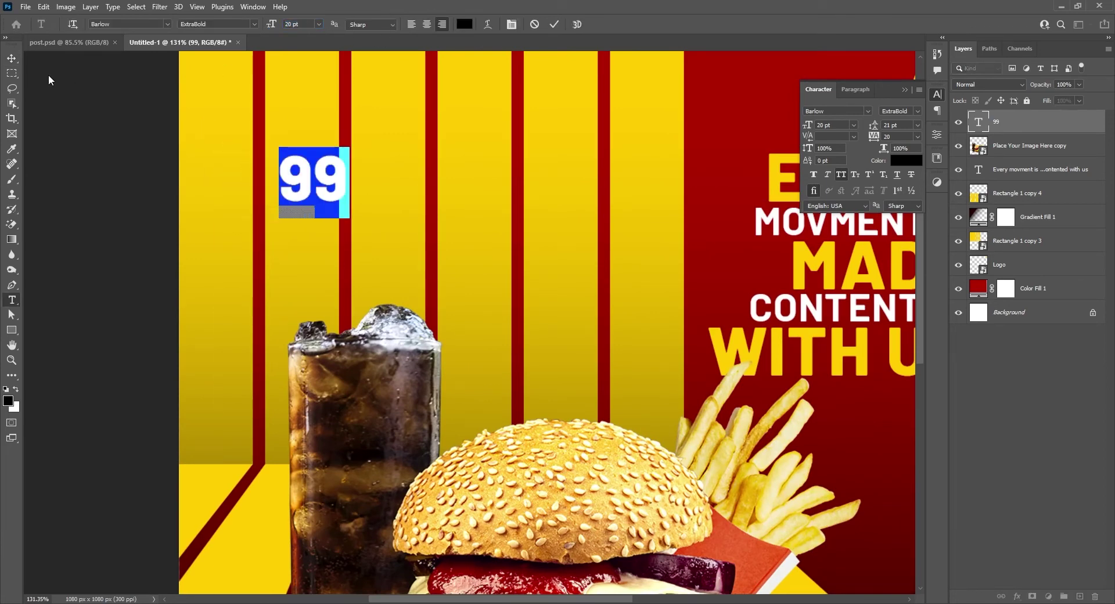
{"action": "left_click", "coordinate": [12, 58]}
{"action": "mouse_move", "coordinate": [327, 181]}
{"action": "left_mouse_down"}
{"action": "mouse_move", "coordinate": [316, 173]}
{"action": "mouse_move", "coordinate": [323, 180]}
{"action": "mouse_move", "coordinate": [324, 124]}
{"action": "left_mouse_up"}
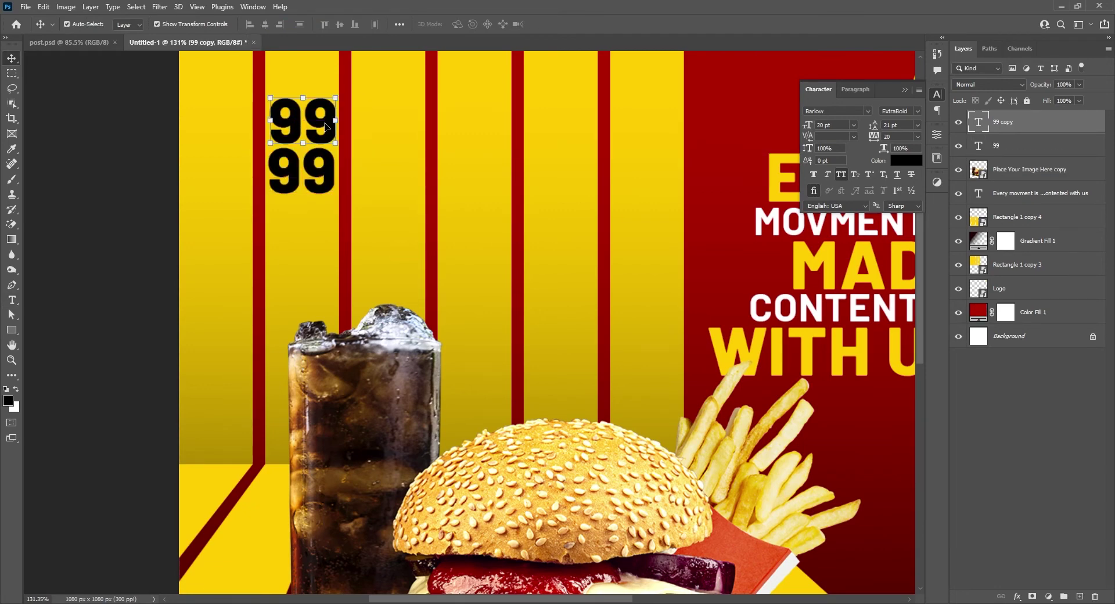
Retype the duplicated 99 as 'Rs.' and shrink it above the 99.
{"action": "double_click", "coordinate": [323, 121]}
{"action": "type", "text": "Rs."}
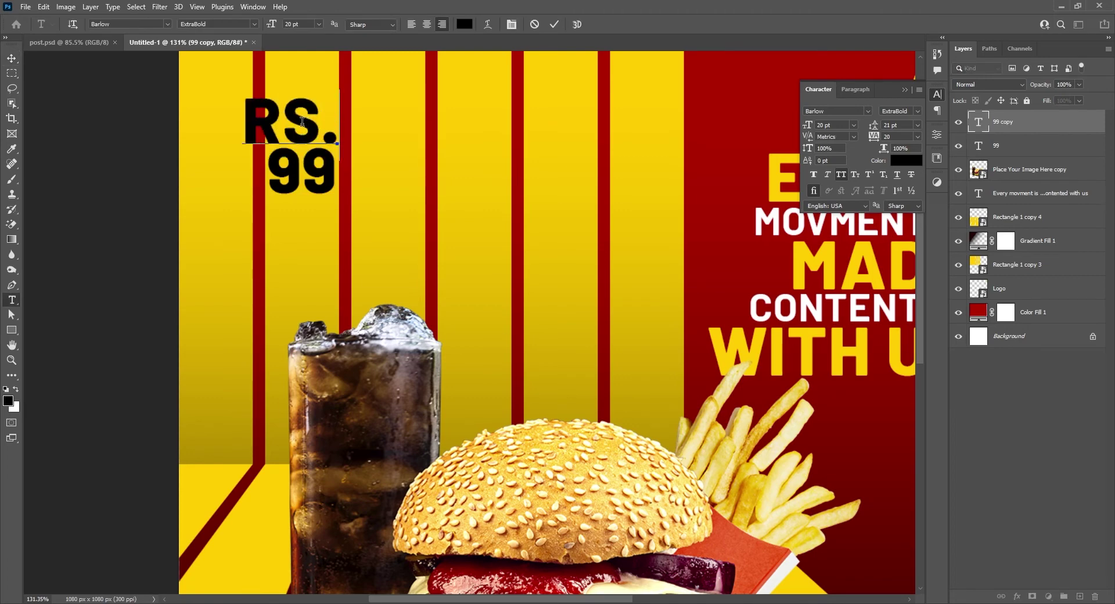
{"action": "key", "text": "ctrl+a"}
{"action": "key", "text": "ctrl+shift+comma"}
{"action": "key", "text": "ctrl+shift+comma"}
{"action": "key", "text": "ctrl+shift+comma"}
{"action": "key", "text": "ctrl+Return"}
{"action": "key", "text": "v"}
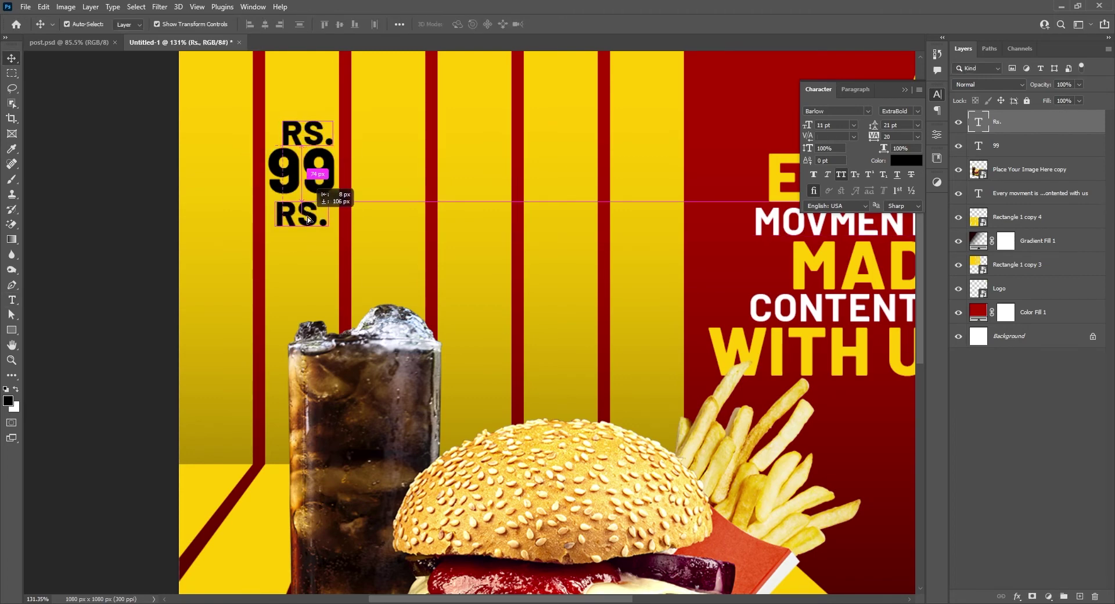
Copy the RS. text below 99, retype it as 'ONLY' in white #ffffff, and place it under 99.
{"action": "left_click_drag", "start_coordinate": [316, 138], "coordinate": [310, 221]}
{"action": "double_click", "coordinate": [309, 208]}
{"action": "type", "text": "ON"}
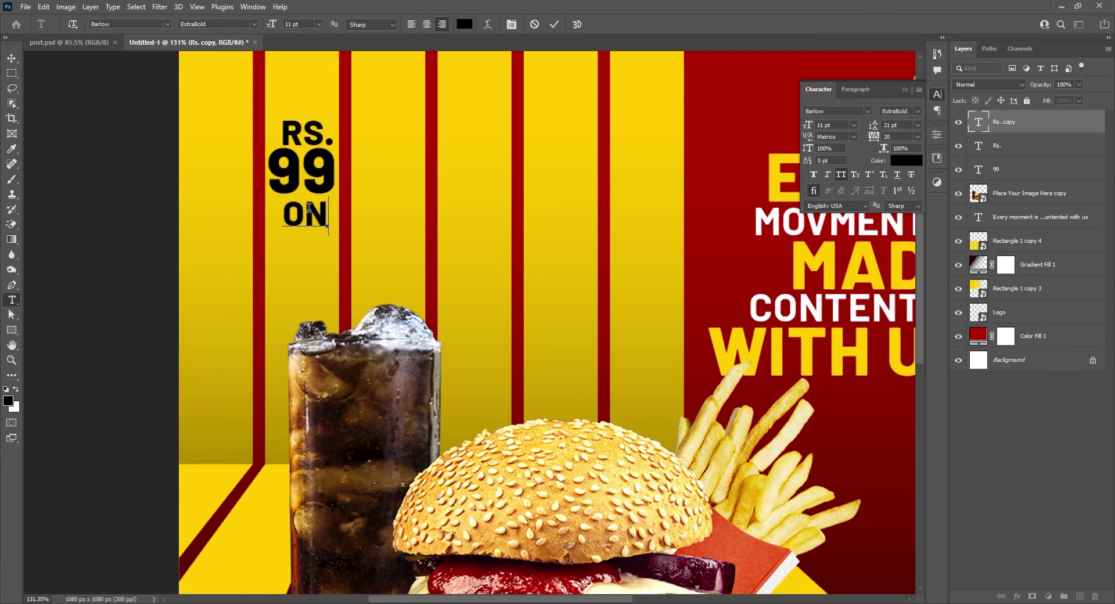
{"action": "type", "text": "LY"}
{"action": "left_click", "coordinate": [906, 160]}
{"action": "type", "text": "ffffff"}
{"action": "left_click", "coordinate": [1052, 202]}
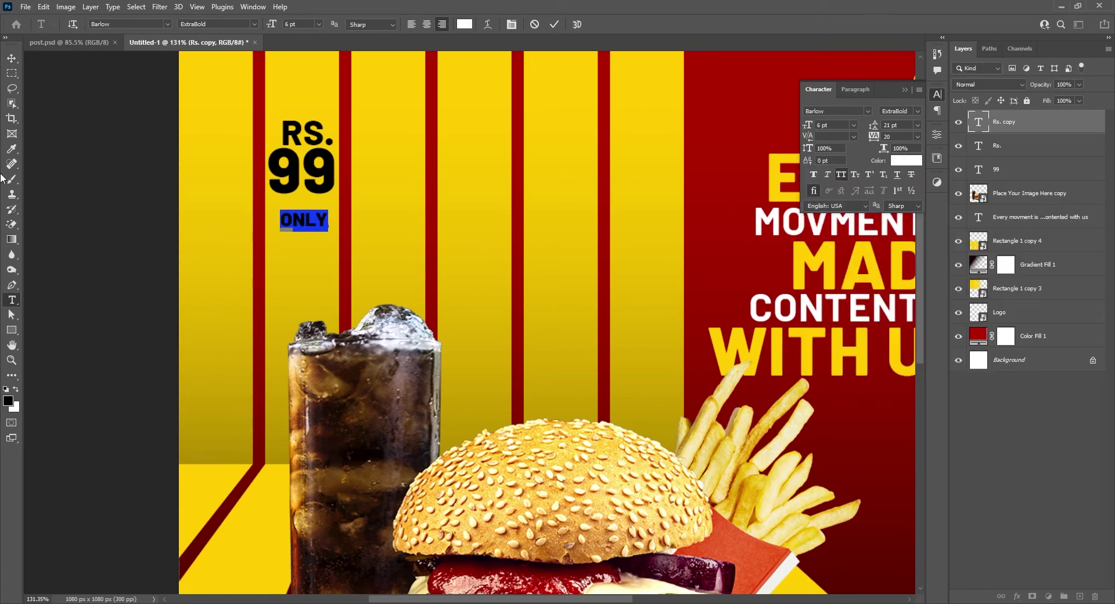
{"action": "left_click", "coordinate": [11, 58]}
{"action": "left_click_drag", "start_coordinate": [315, 221], "coordinate": [317, 206]}
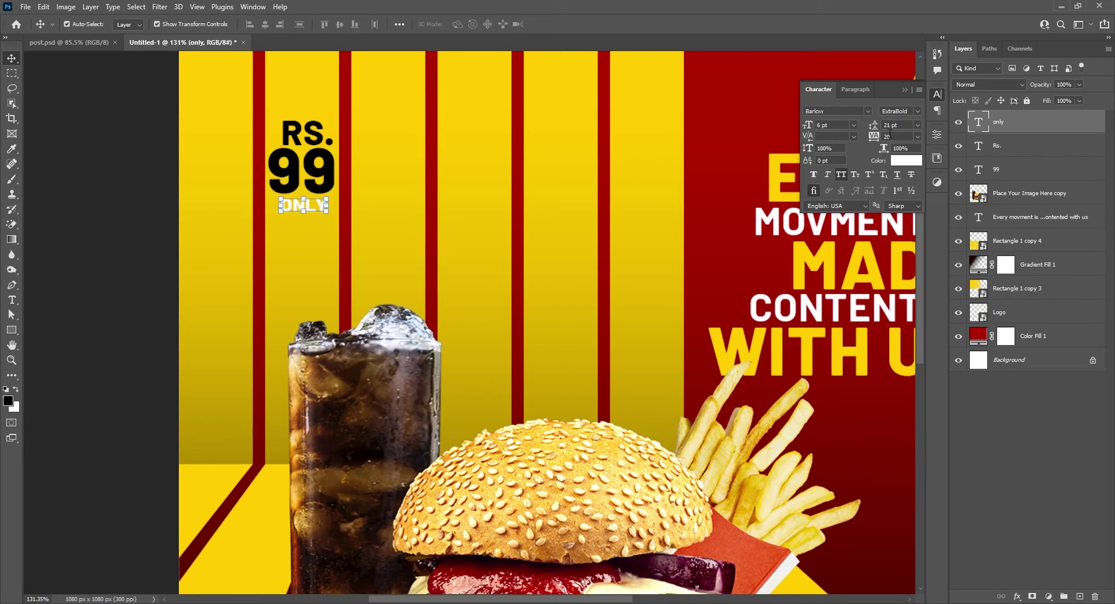
Widen ONLY's letter spacing to 260 tracking and change it to SemiBold.
{"action": "left_click_drag", "start_coordinate": [875, 139], "coordinate": [966, 131]}
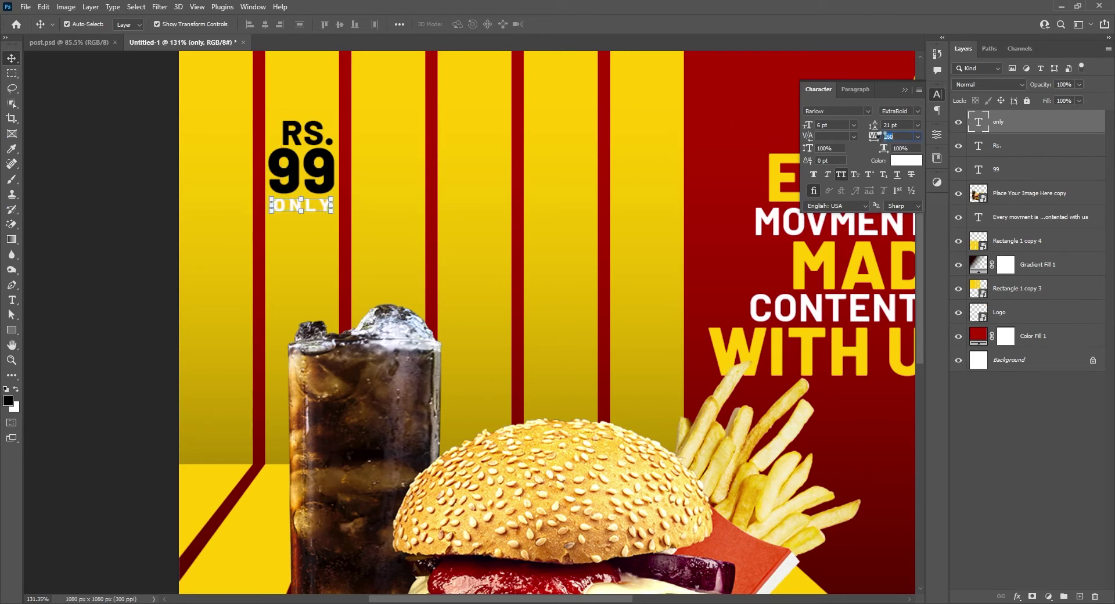
{"action": "left_click", "coordinate": [922, 112]}
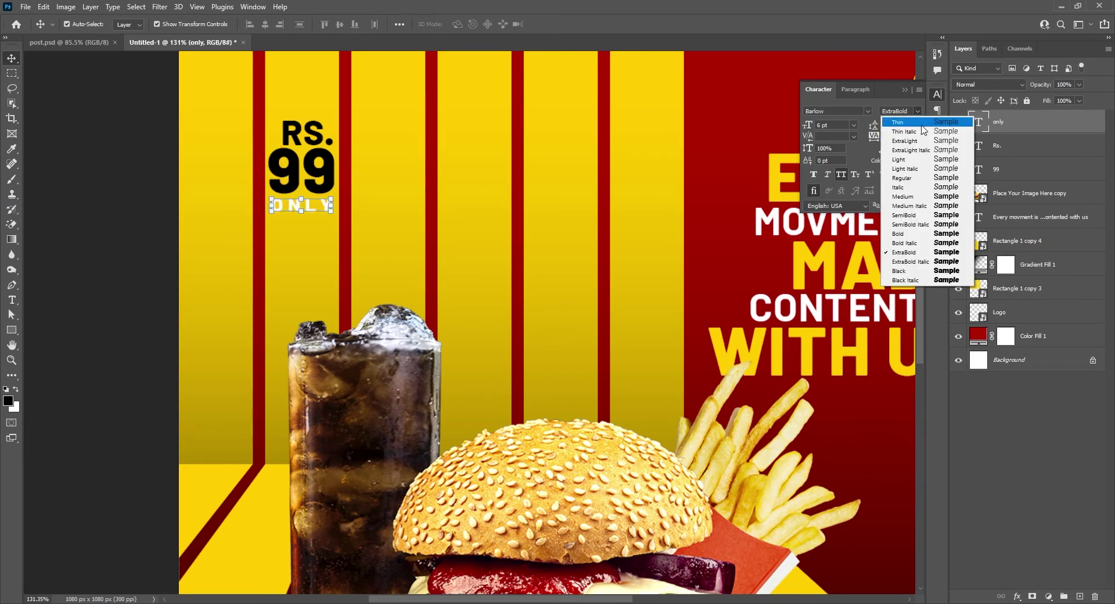
{"action": "left_click", "coordinate": [912, 216]}
{"action": "left_click", "coordinate": [112, 187]}
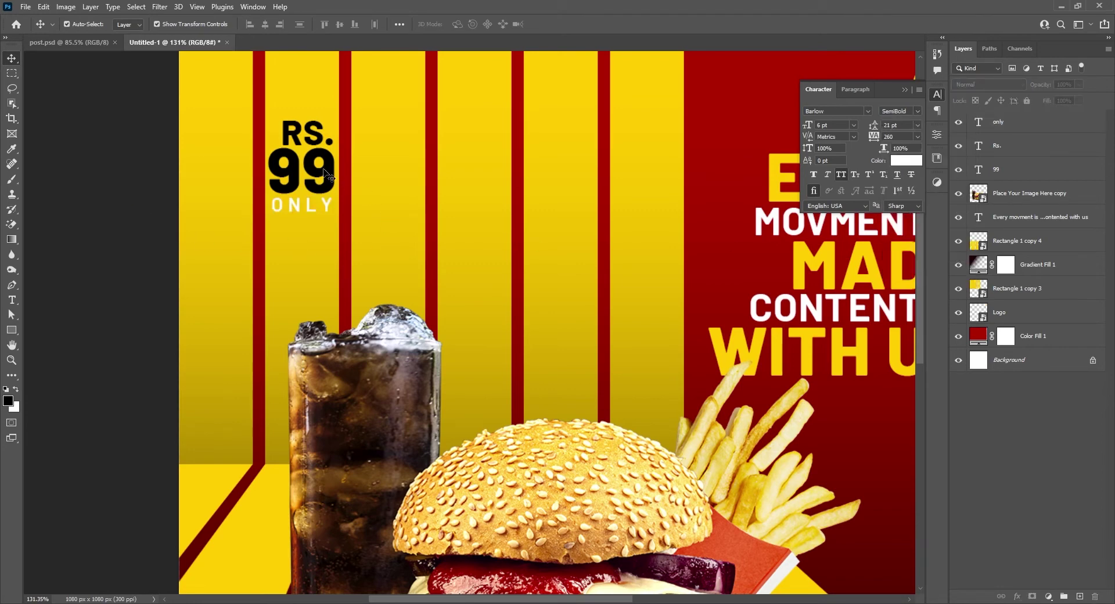
Colour the RS. and 99 text layers white #ffffff.
{"action": "left_click", "coordinate": [327, 176]}
{"action": "left_click", "coordinate": [313, 133]}
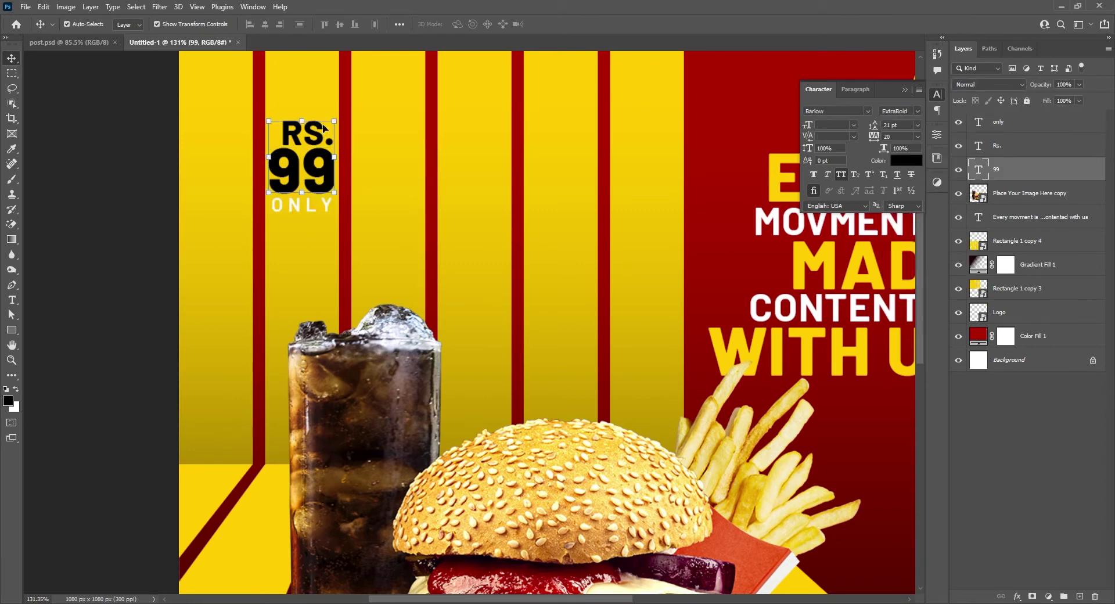
{"action": "left_click", "coordinate": [907, 160]}
{"action": "type", "text": "ffffff"}
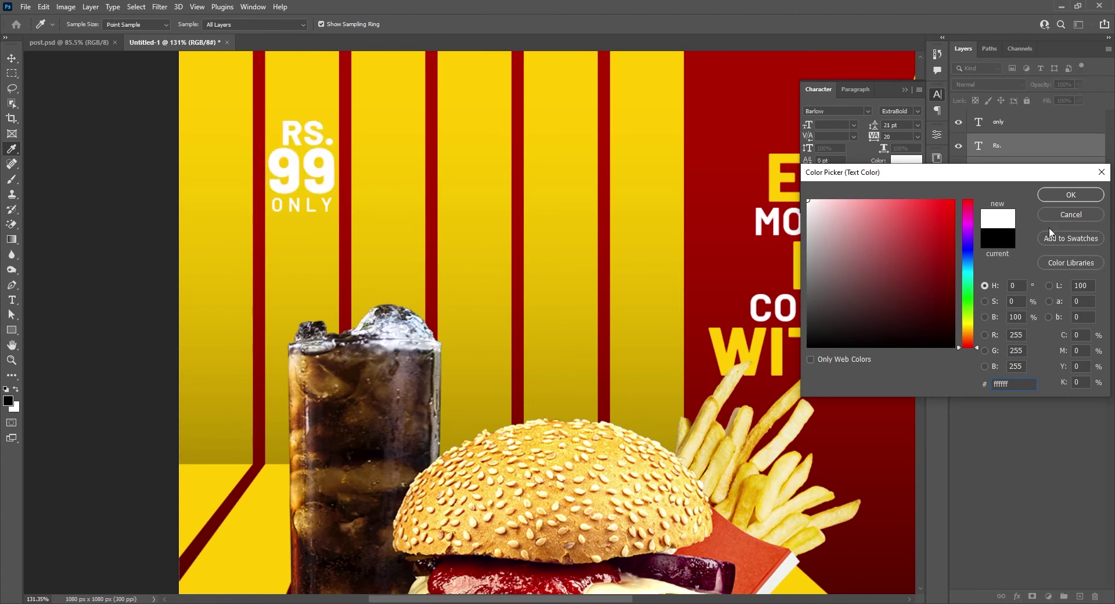
{"action": "left_click", "coordinate": [1064, 202]}
{"action": "key", "text": "v"}
{"action": "left_click", "coordinate": [145, 174]}
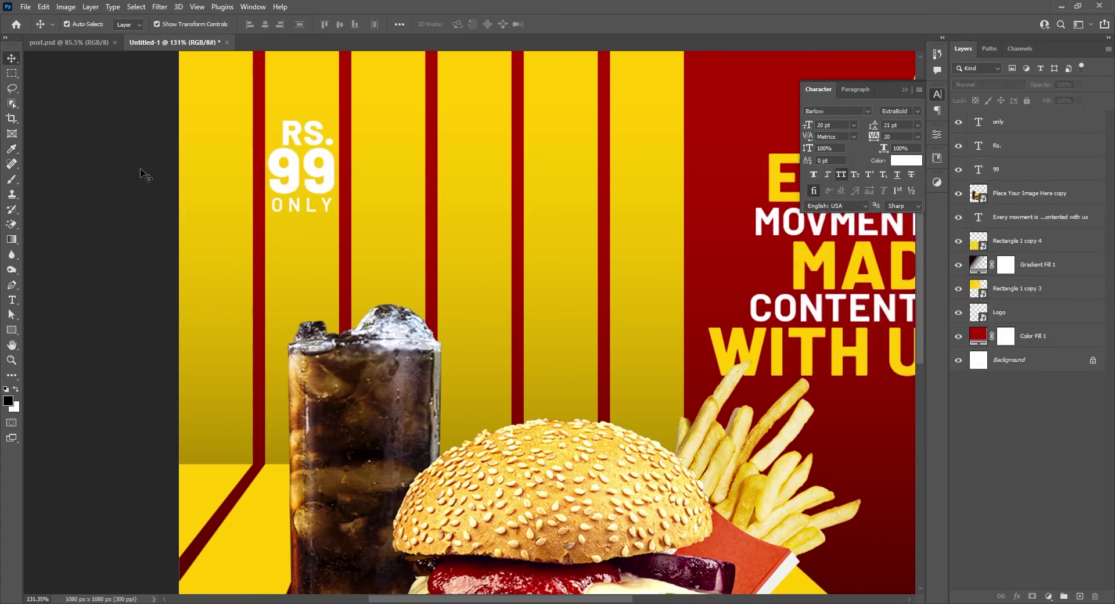
{"action": "left_click", "coordinate": [8, 333]}
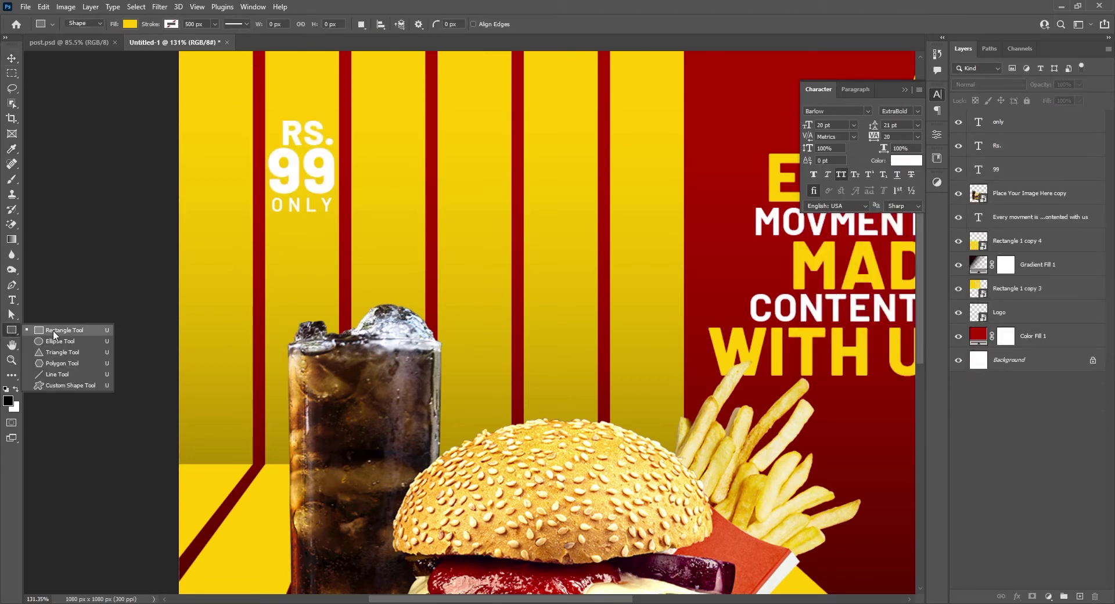
Draw a rectangle over the price text, filled with dark red sampled from the stripes.
{"action": "left_click", "coordinate": [52, 332]}
{"action": "left_click", "coordinate": [131, 25]}
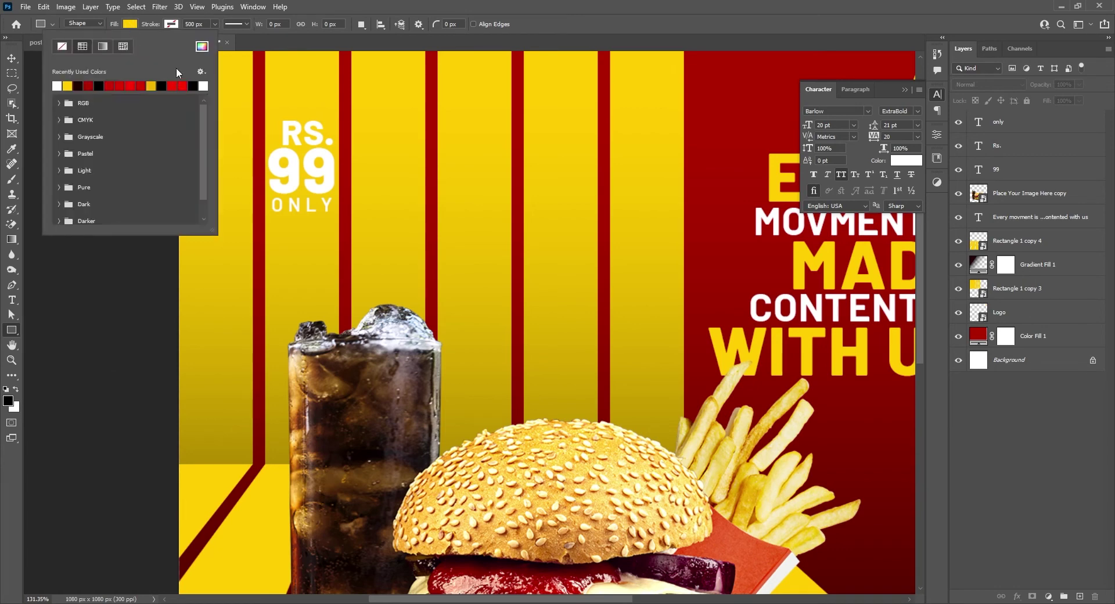
{"action": "left_click", "coordinate": [201, 47]}
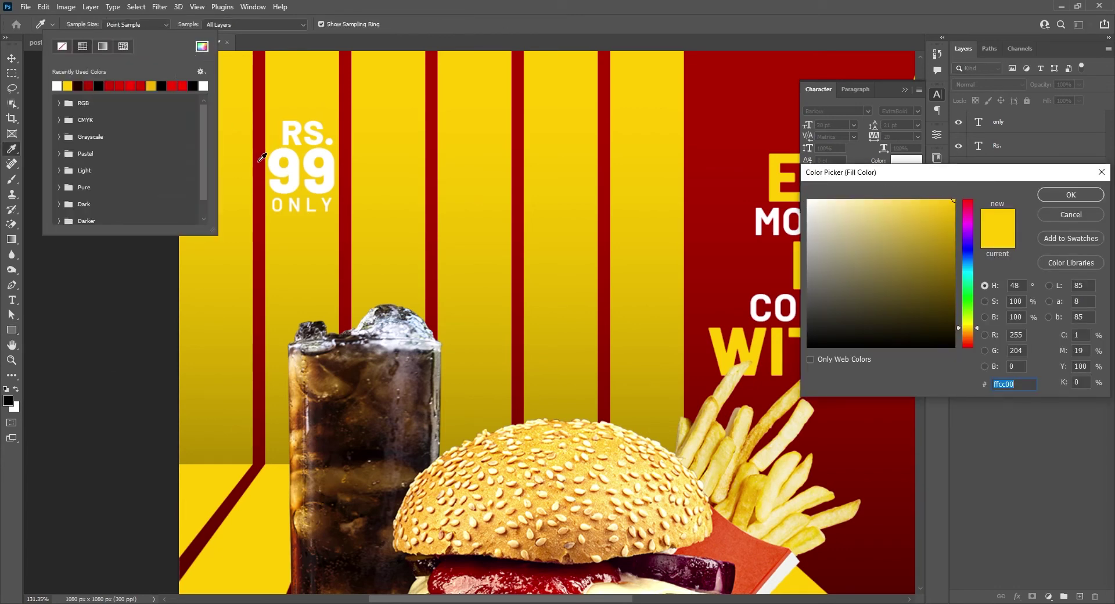
{"action": "left_click", "coordinate": [260, 163]}
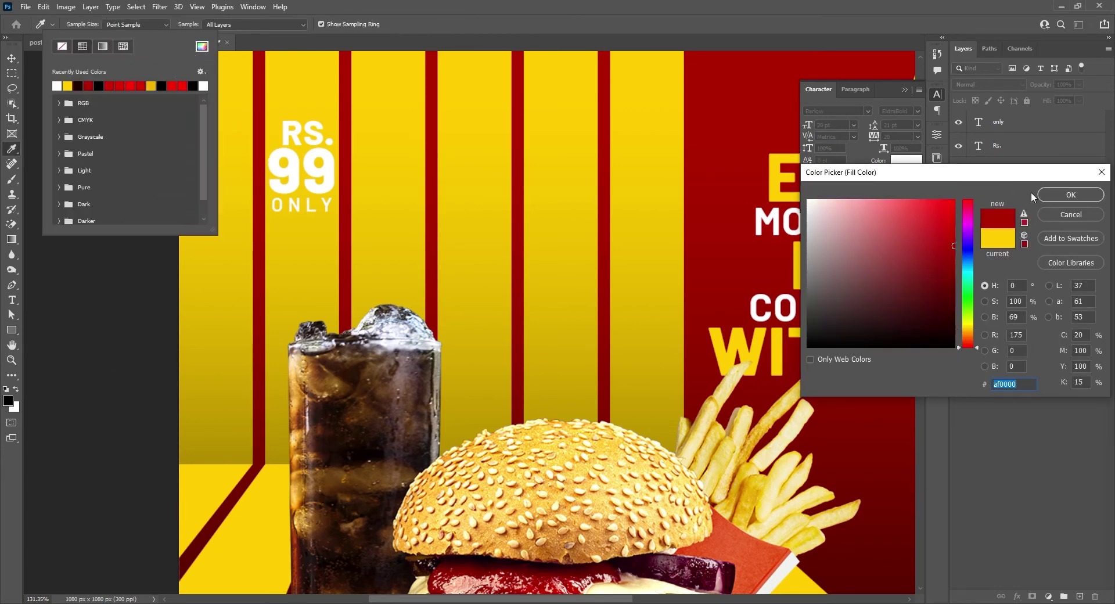
{"action": "left_click", "coordinate": [1057, 196]}
{"action": "left_click_drag", "start_coordinate": [262, 117], "coordinate": [345, 221]}
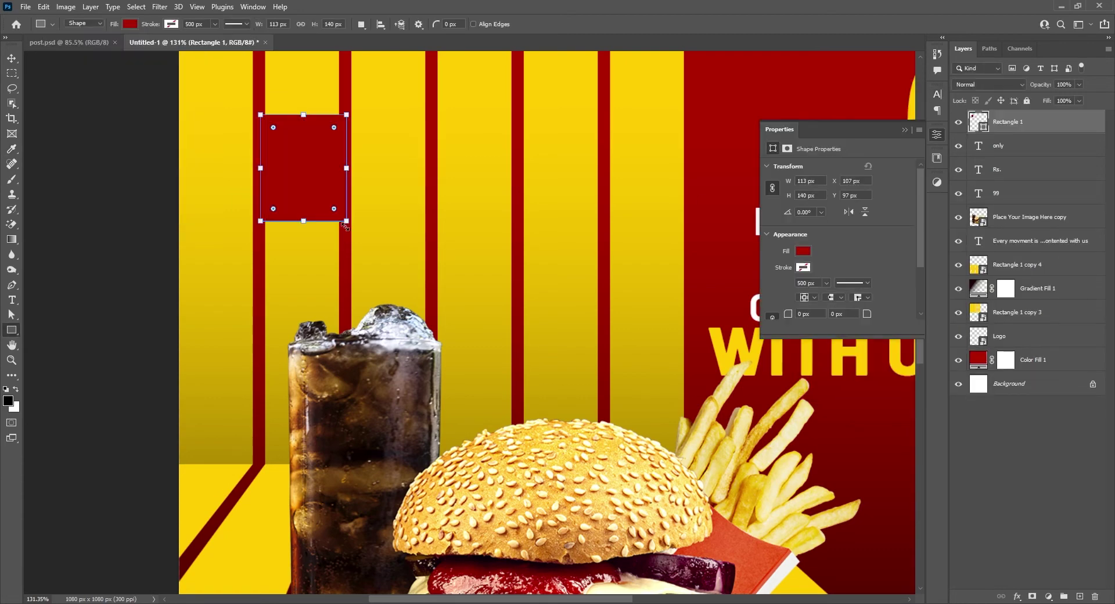
Move Rectangle 1 below the text layers and fit the poster in view.
{"action": "left_click", "coordinate": [903, 131]}
{"action": "left_click_drag", "start_coordinate": [1053, 127], "coordinate": [1034, 205]}
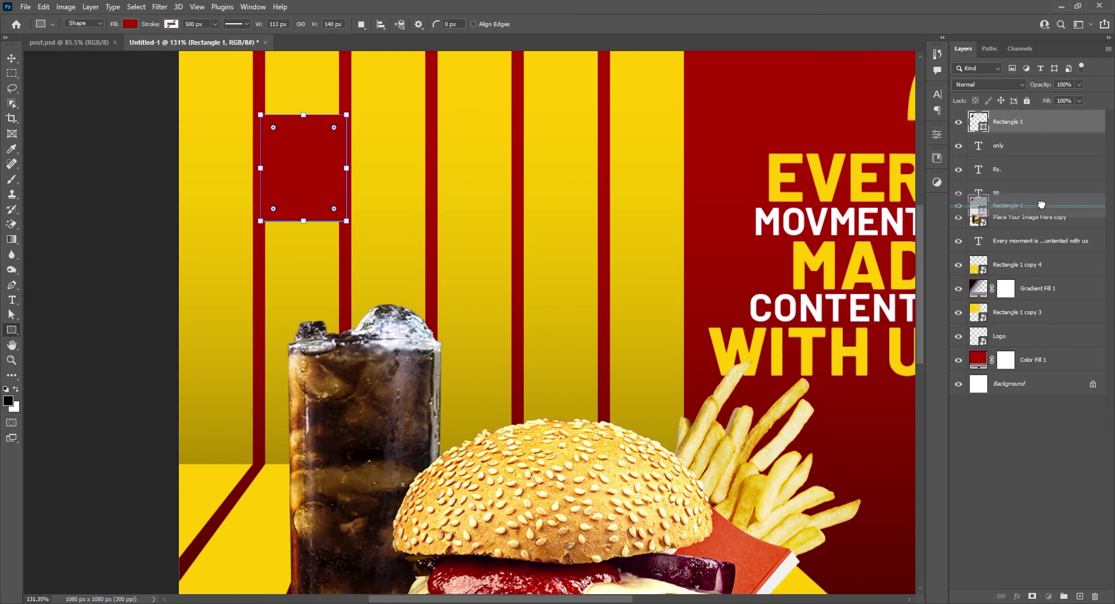
{"action": "left_click", "coordinate": [11, 58]}
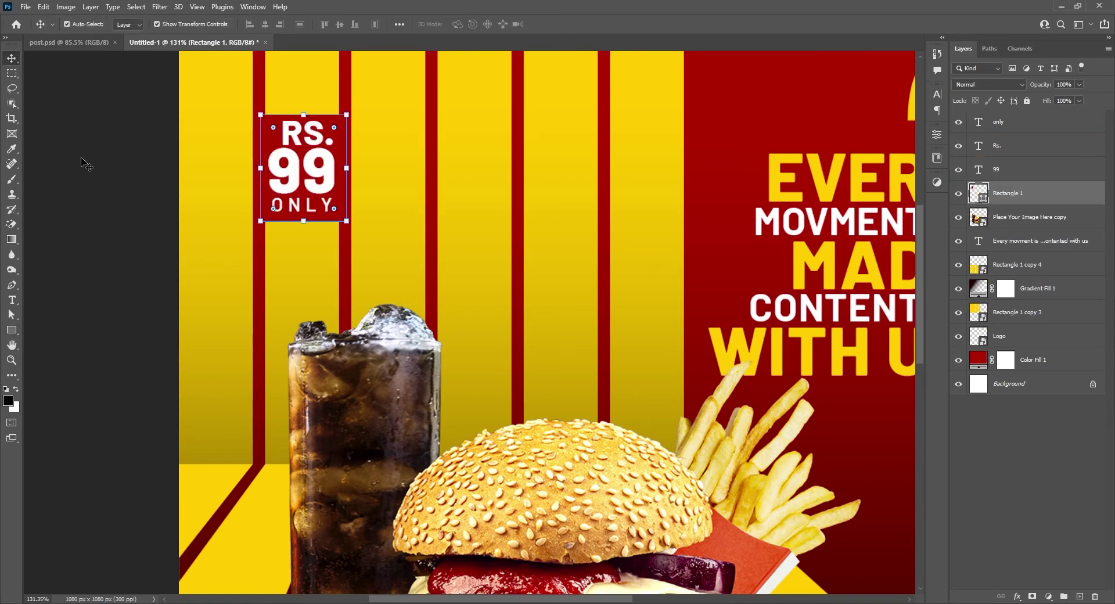
{"action": "left_click", "coordinate": [85, 163]}
{"action": "key", "text": "ctrl+0"}
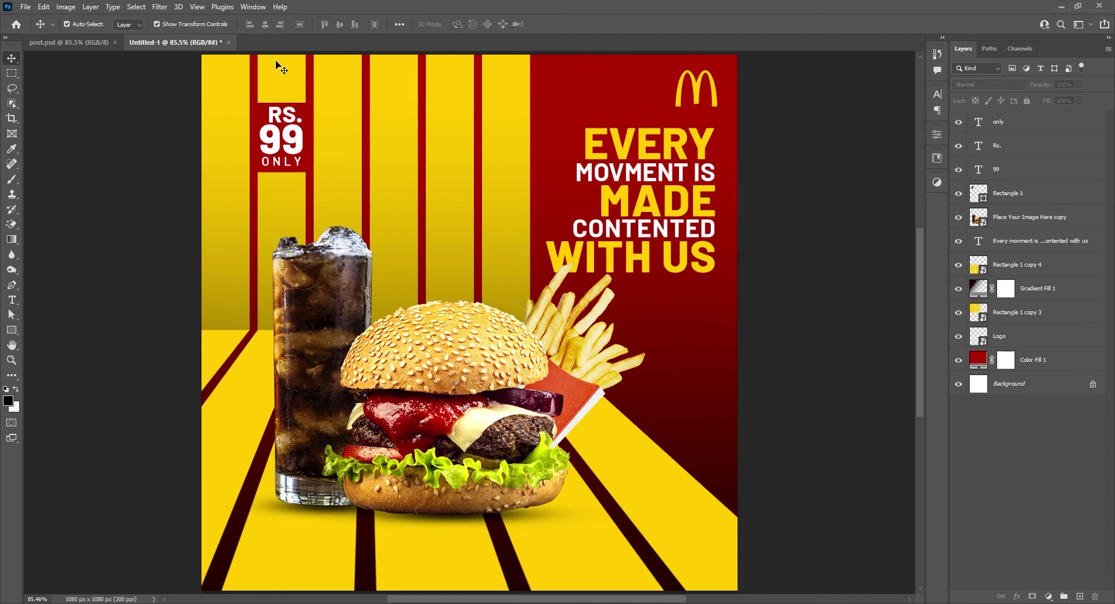
Place the Texture Effect image from Explorer and scale it to cover the whole poster.
{"action": "key", "text": "alt+Tab"}
{"action": "left_click_drag", "start_coordinate": [167, 154], "coordinate": [182, 17]}
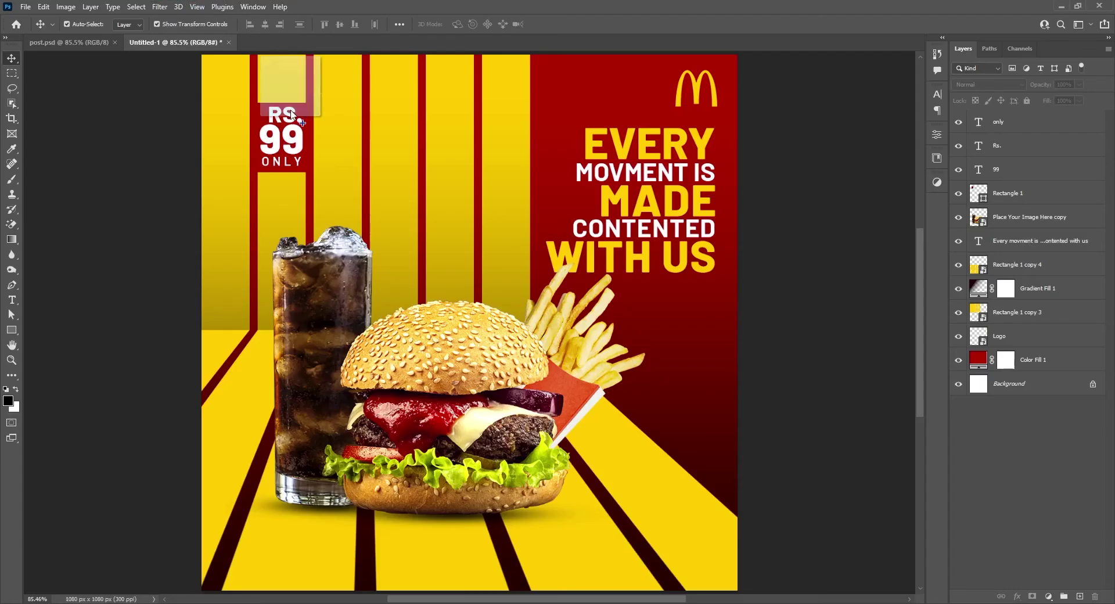
{"action": "left_click_drag", "start_coordinate": [182, 17], "coordinate": [533, 429]}
{"action": "scroll", "coordinate": [511, 241], "scroll_direction": "down", "scroll_amount": 5}
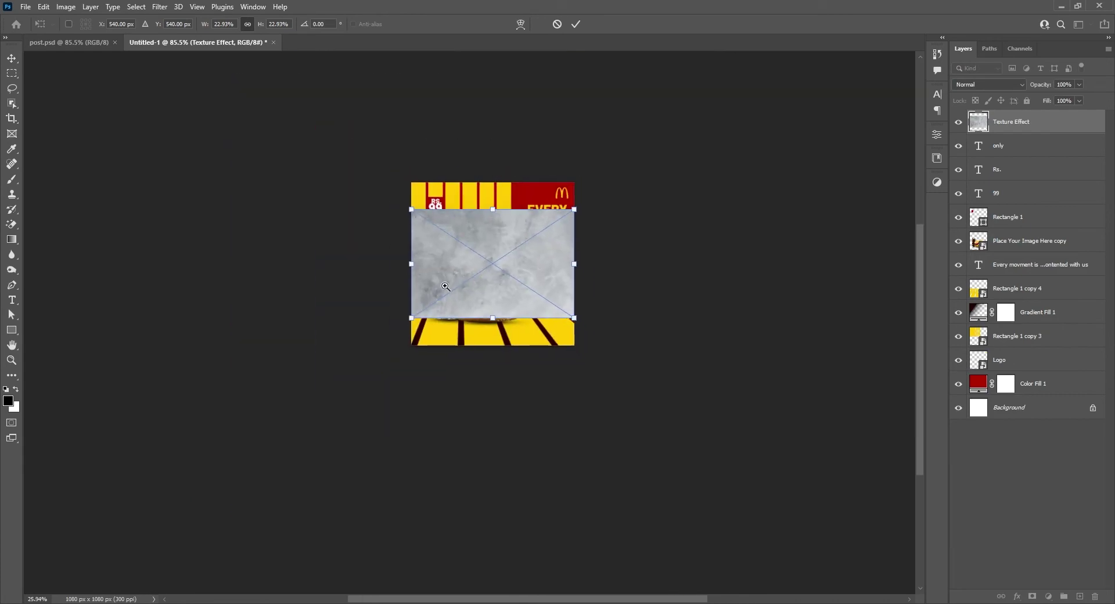
{"action": "scroll", "coordinate": [498, 328], "scroll_direction": "up", "scroll_amount": 2}
{"action": "key", "text": "Return"}
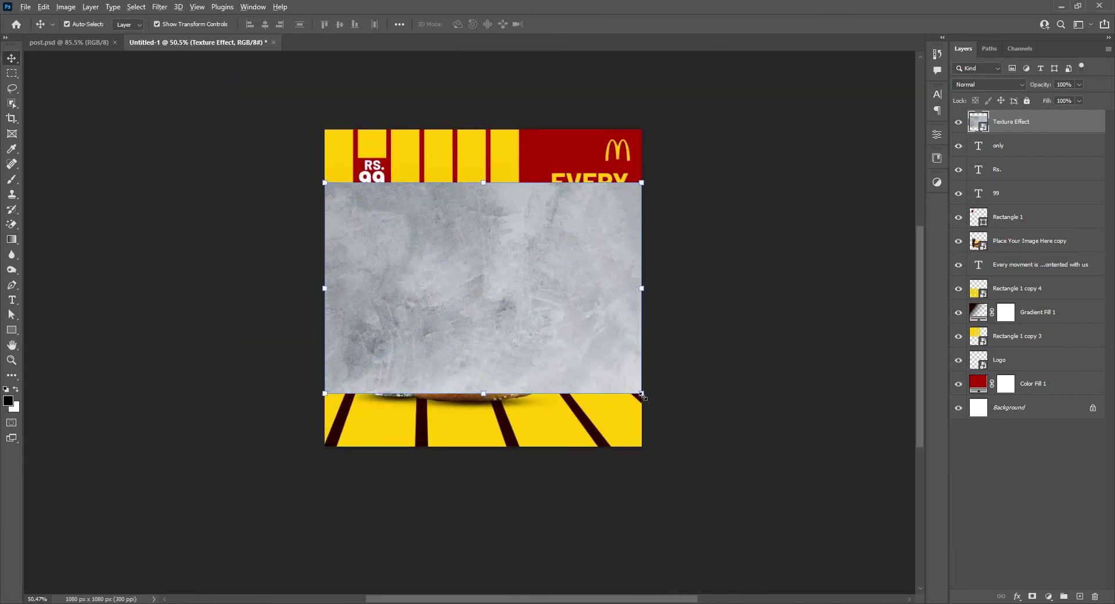
{"action": "left_click_drag", "start_coordinate": [641, 394], "coordinate": [854, 535]}
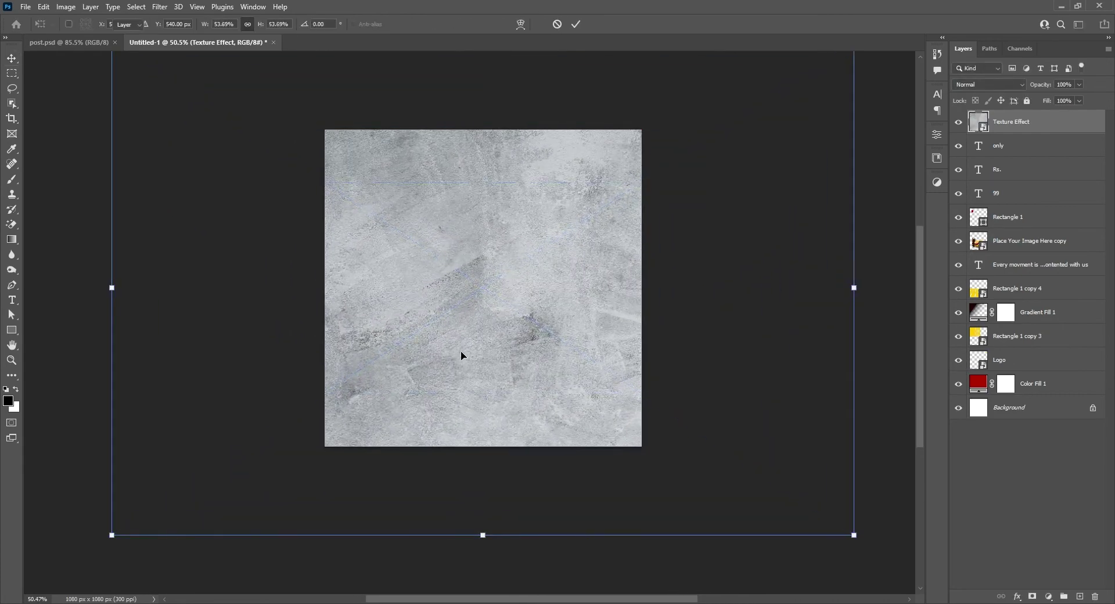
{"action": "key", "text": "Return"}
{"action": "left_click_drag", "start_coordinate": [461, 356], "coordinate": [422, 368]}
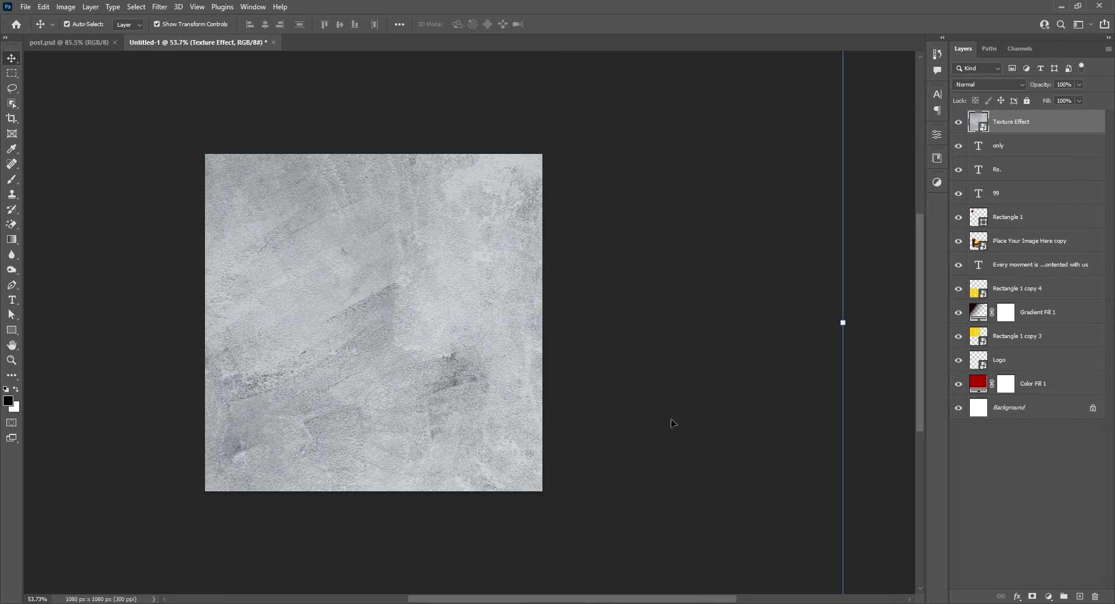
Set the texture layer to Overlay blend mode at 40% opacity.
{"action": "left_click", "coordinate": [984, 83]}
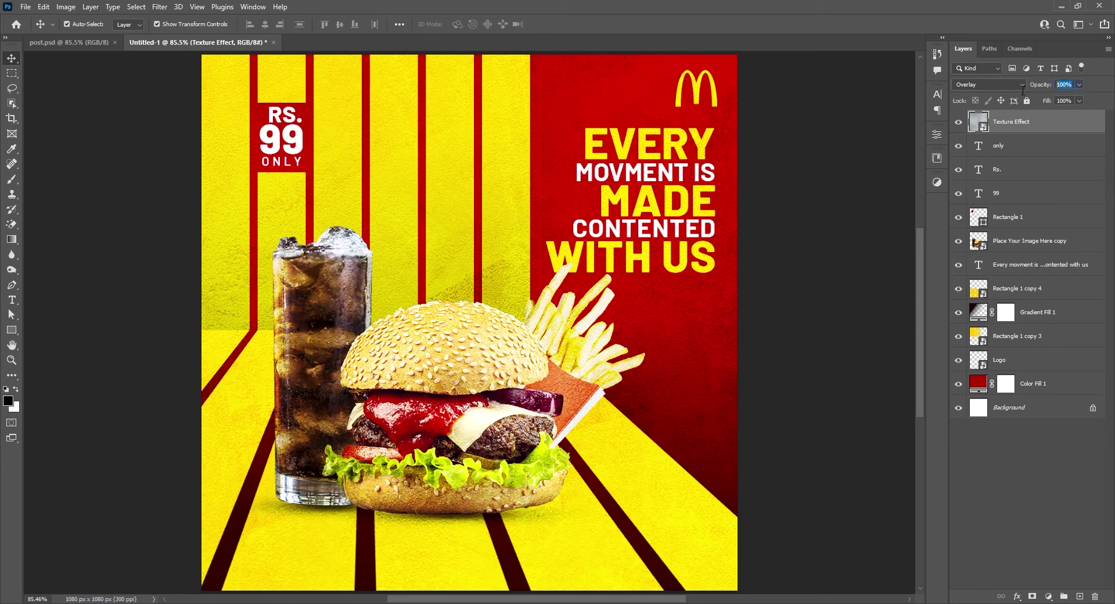
{"action": "type", "text": "40"}
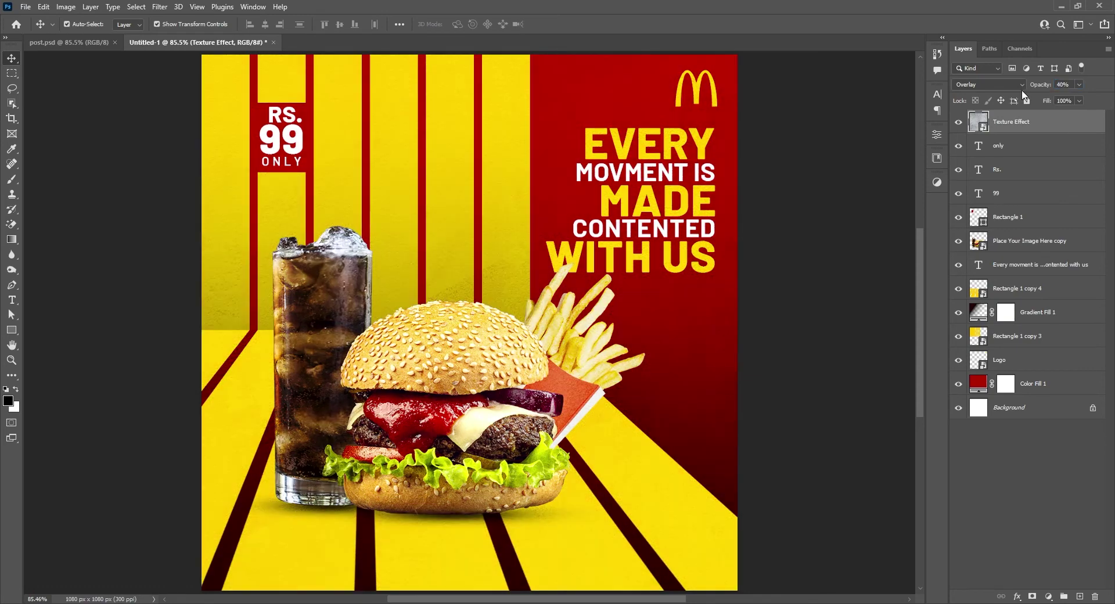
{"action": "left_click", "coordinate": [856, 231]}
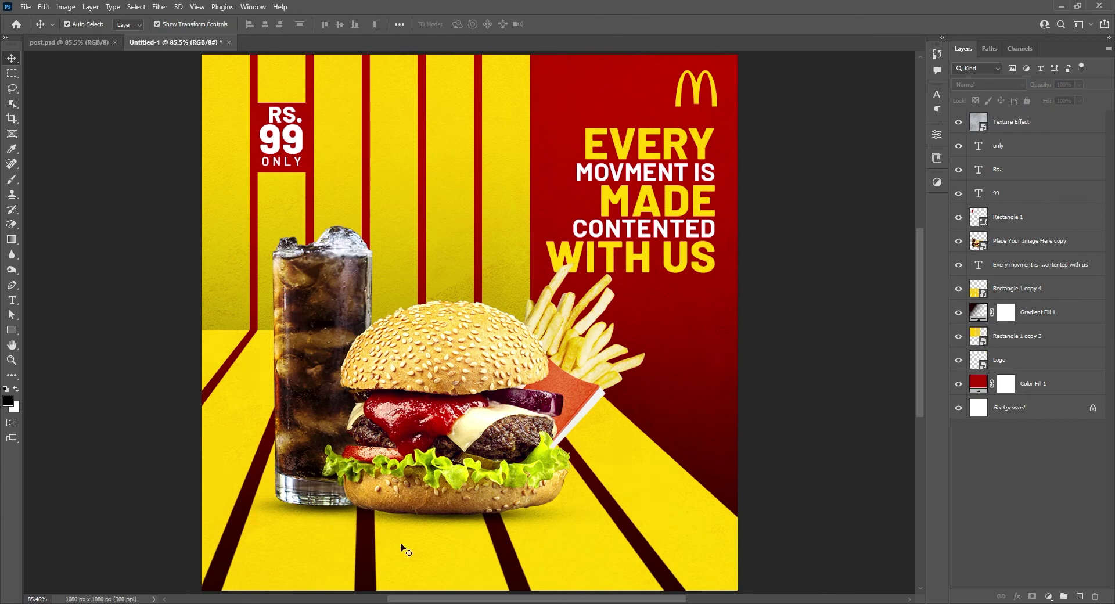